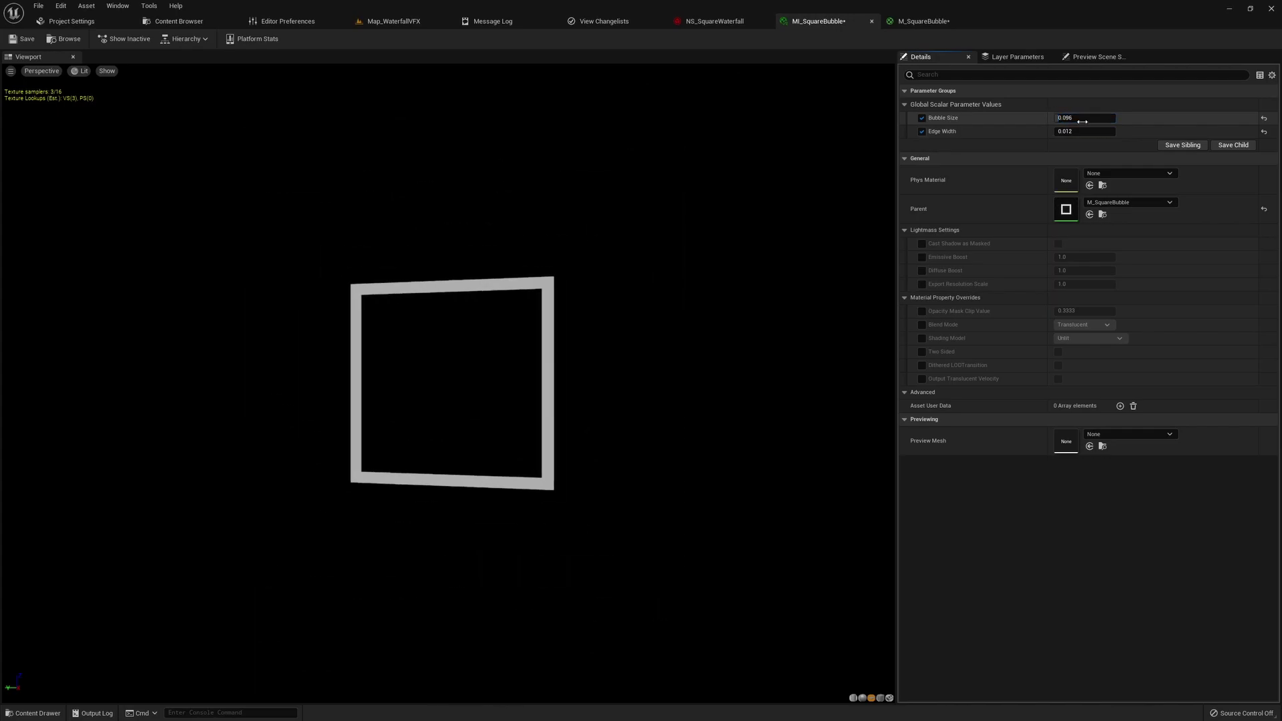
- Switch from the bubble material instance to the NS_SquareWaterfall effect in the waterfall level
click(714, 20)
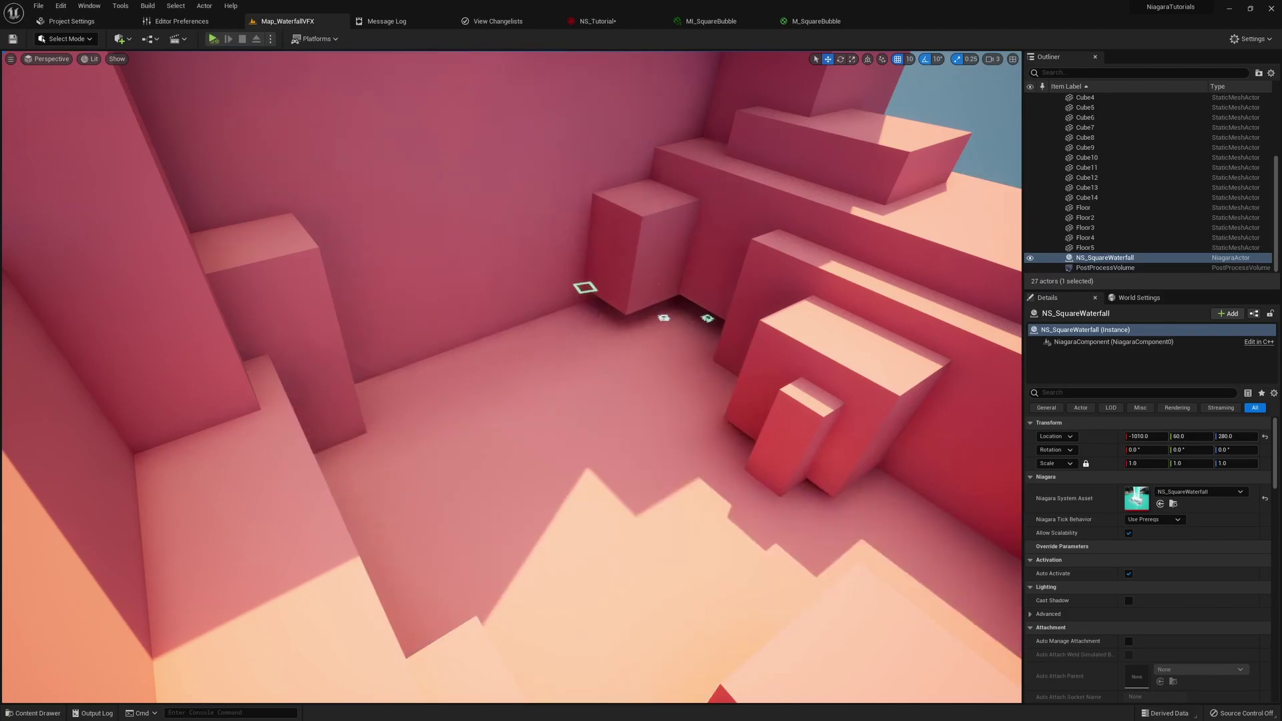
- Fly the camera through the waterfall scene to inspect the small square bubbles on the floor
right_drag(551, 371, 598, 454)
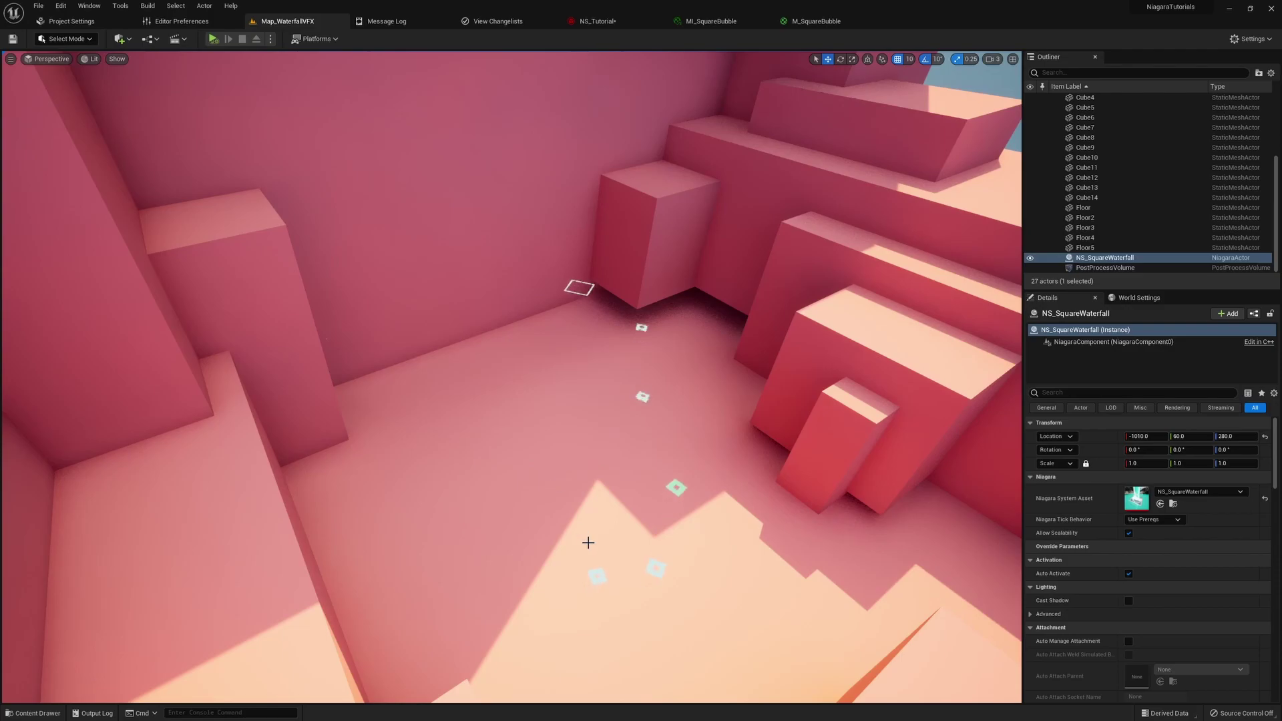
right_drag(586, 538, 584, 609)
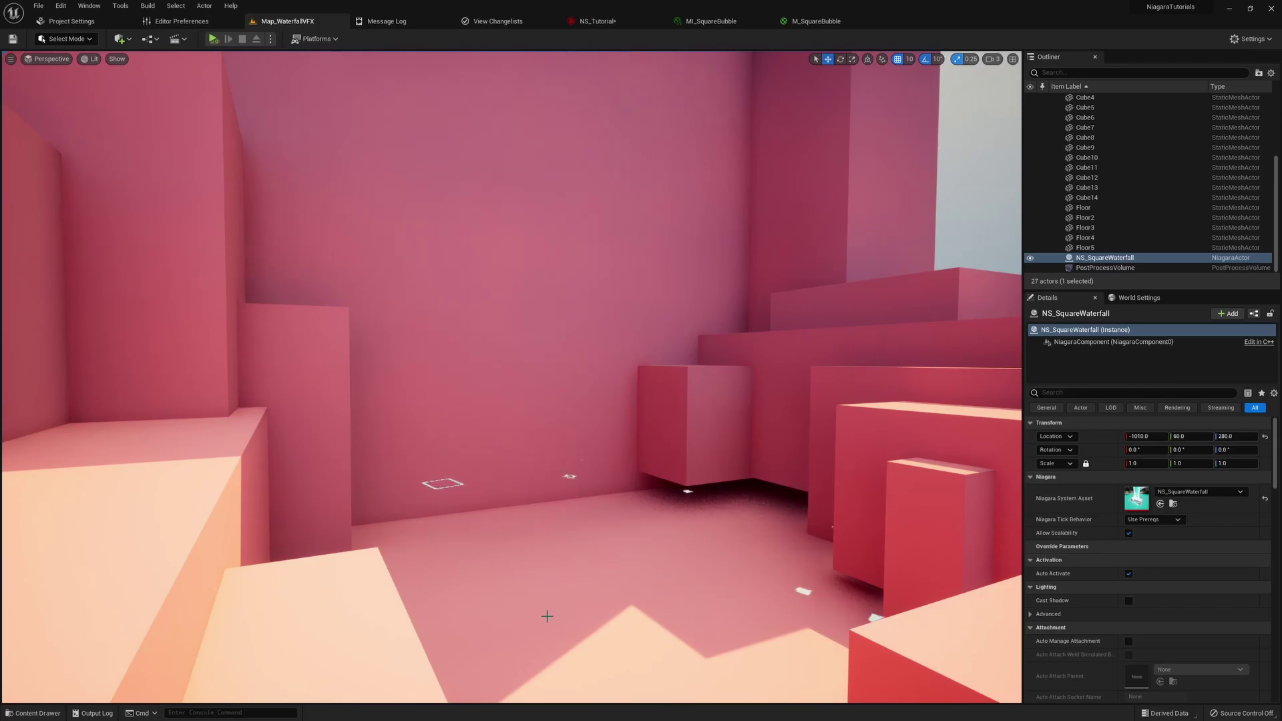
right_drag(581, 497, 619, 461)
key(alt+2)
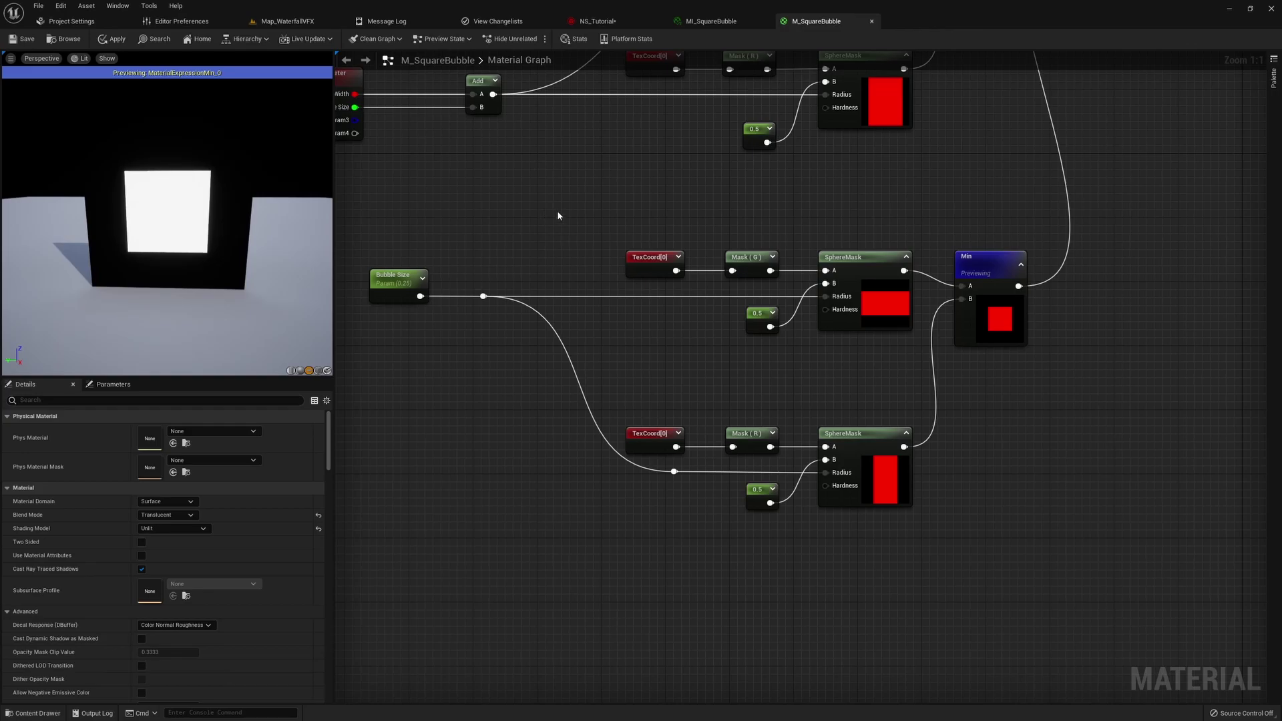
- Expand the Mask (G) node's preview and move the node above its row
click(640, 258)
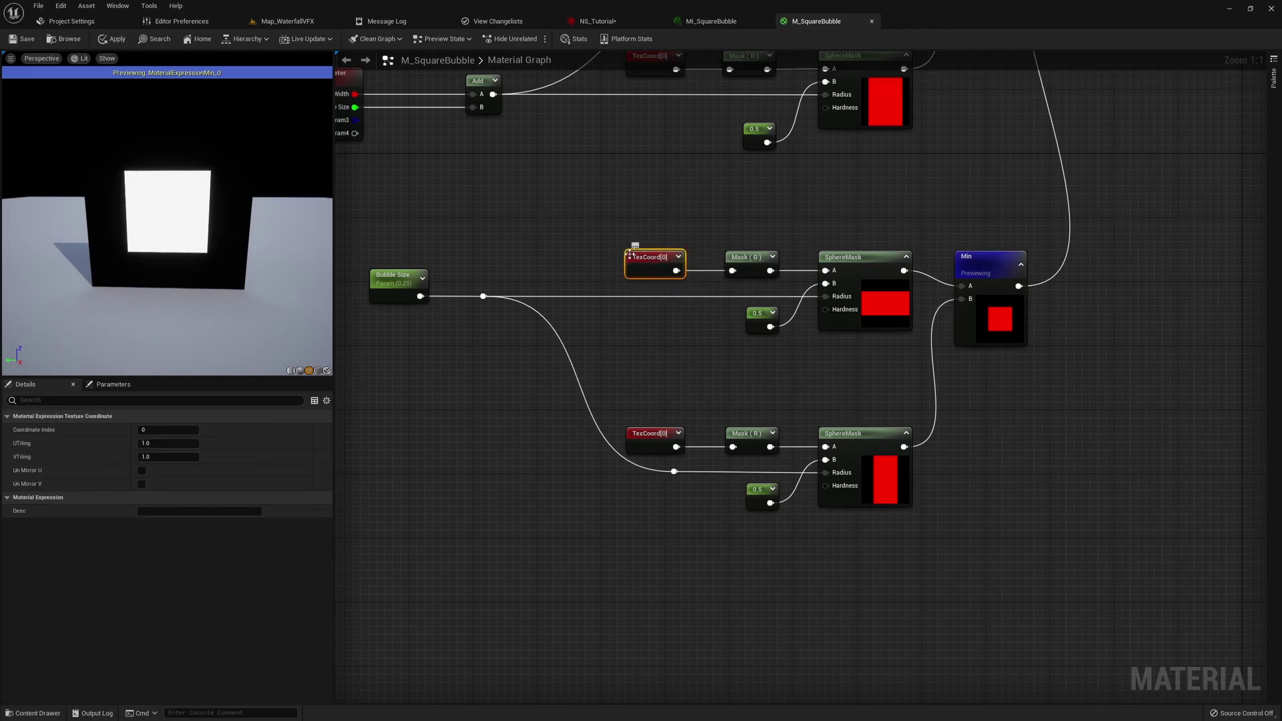
click(773, 257)
drag(759, 259, 760, 221)
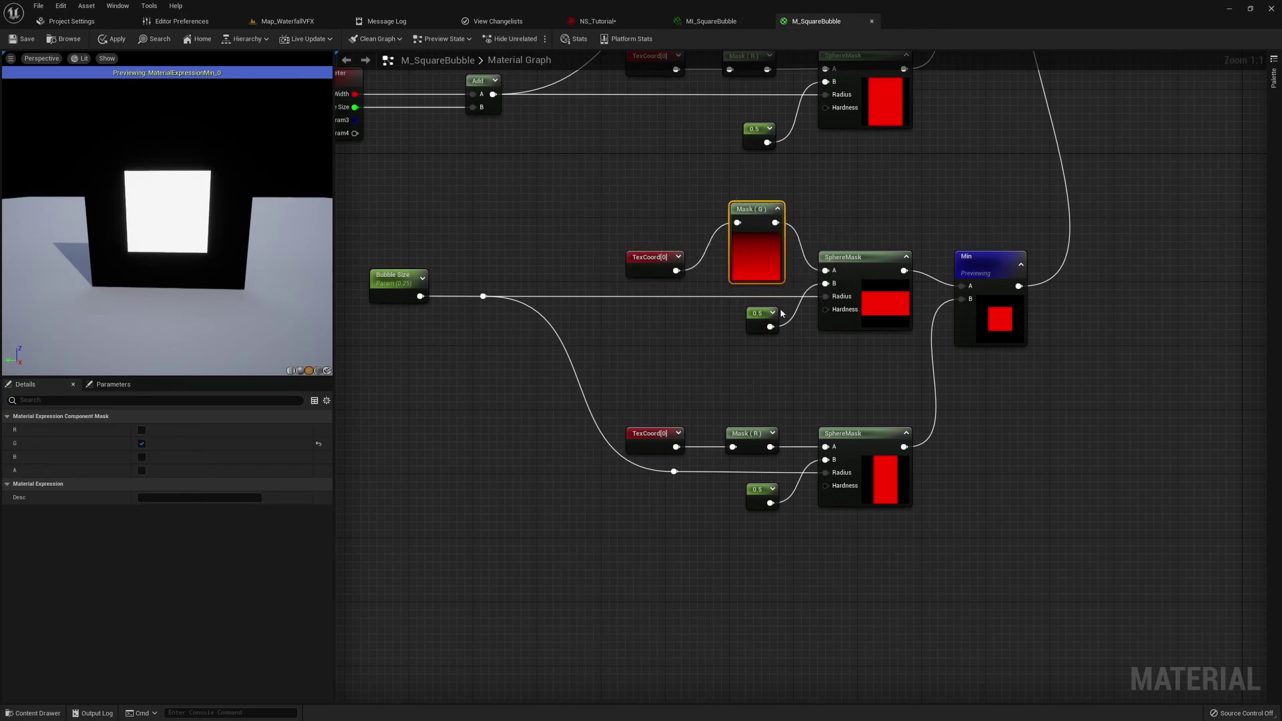
click(801, 387)
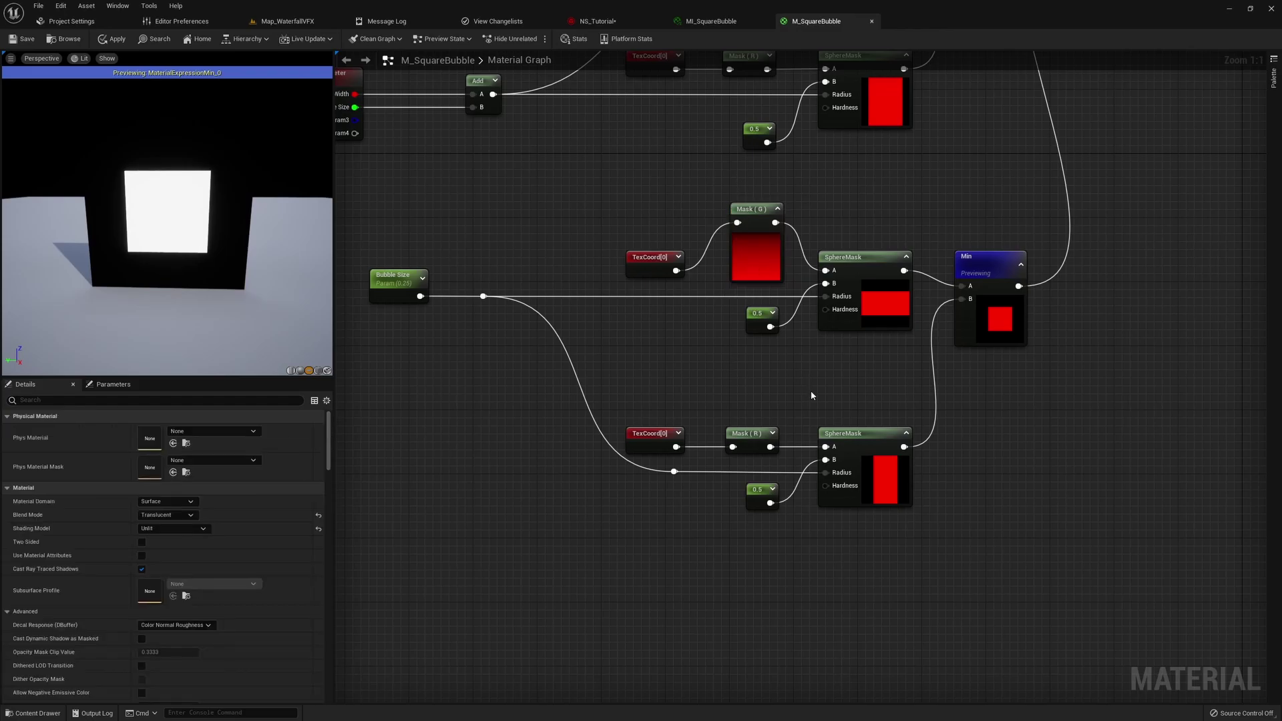
- Pan and zoom the graph to review the Bubble Size, Add and SphereMask nodes
right_drag(811, 391, 730, 393)
right_drag(750, 290, 787, 283)
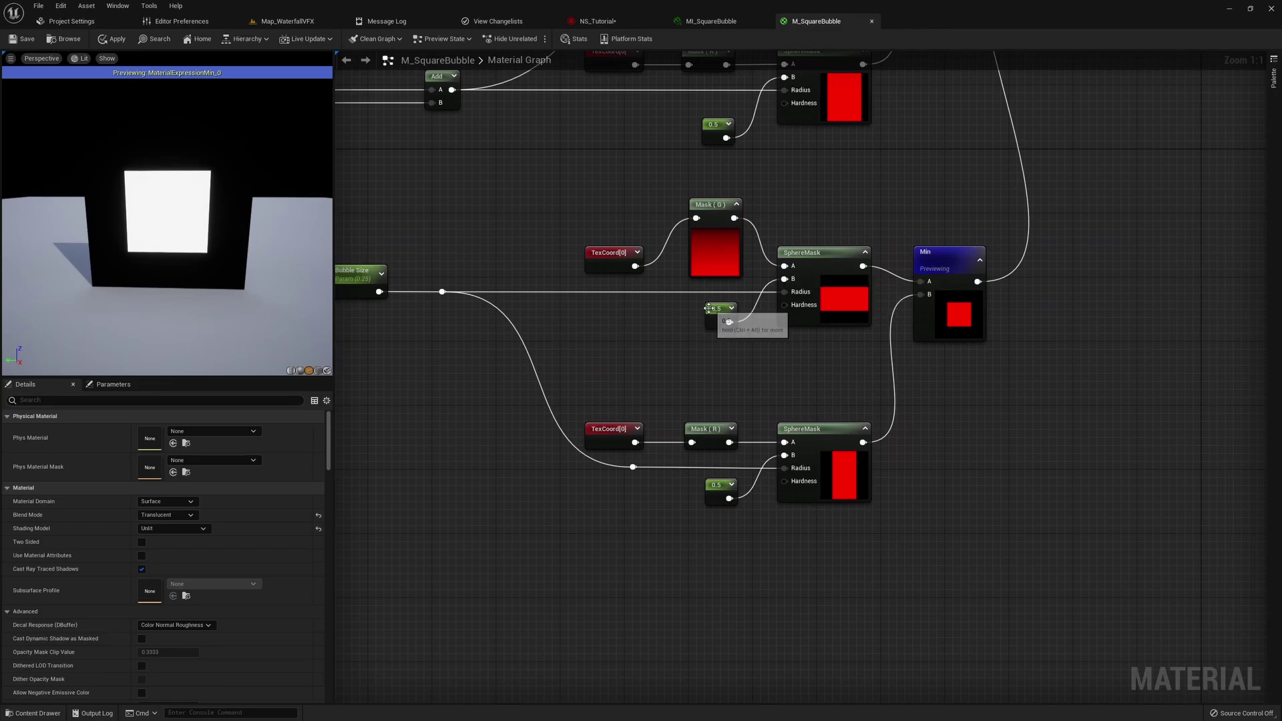
right_drag(786, 323, 826, 321)
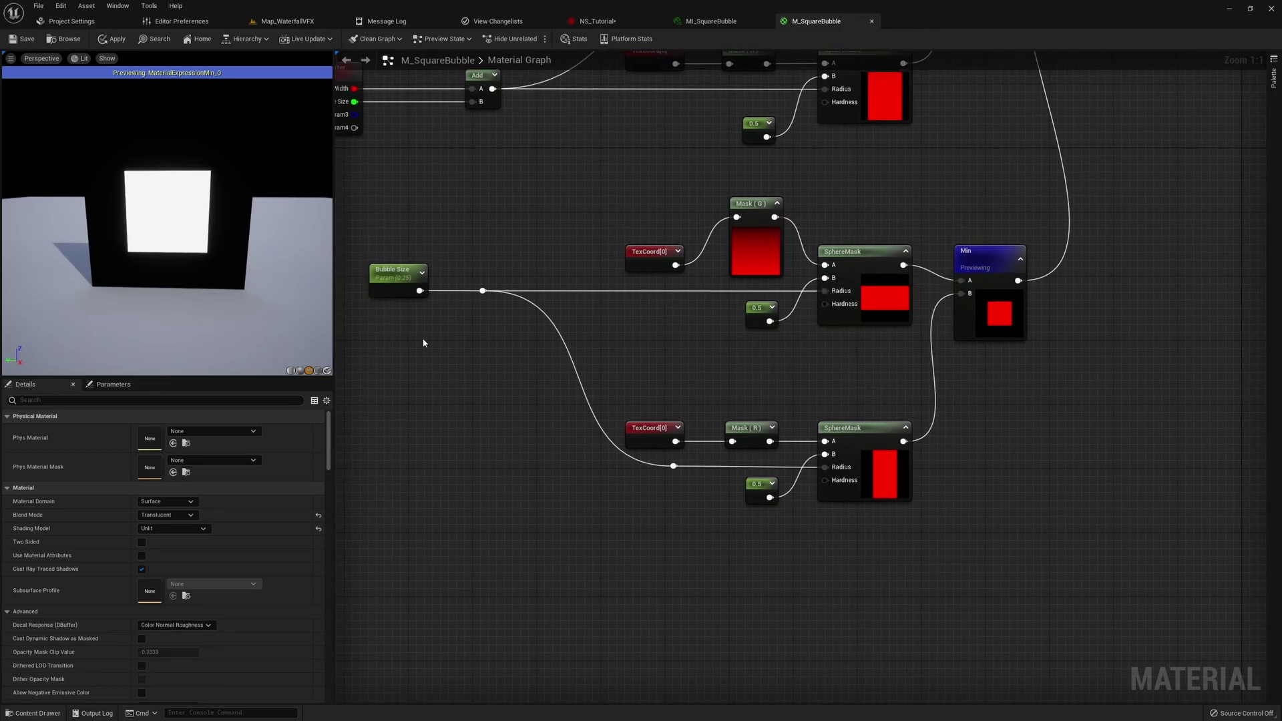
right_drag(525, 372, 481, 375)
click(798, 253)
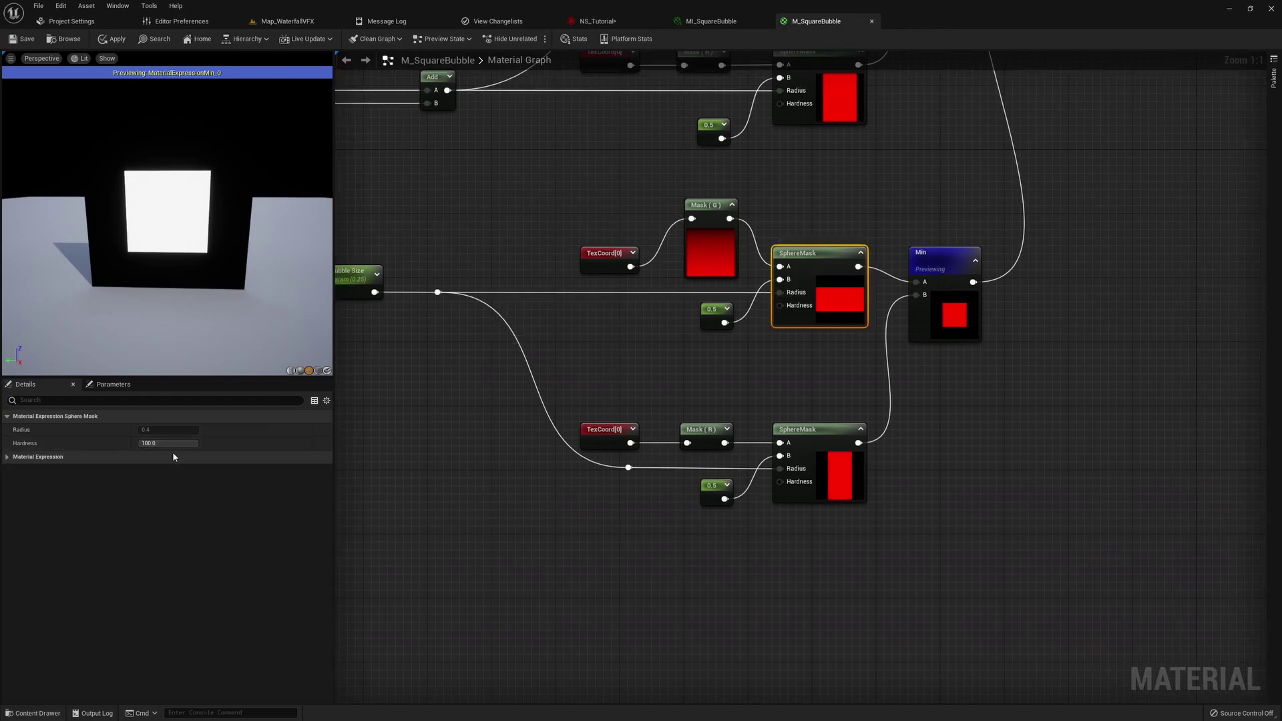
click(515, 409)
scroll(901, 378, down, 1)
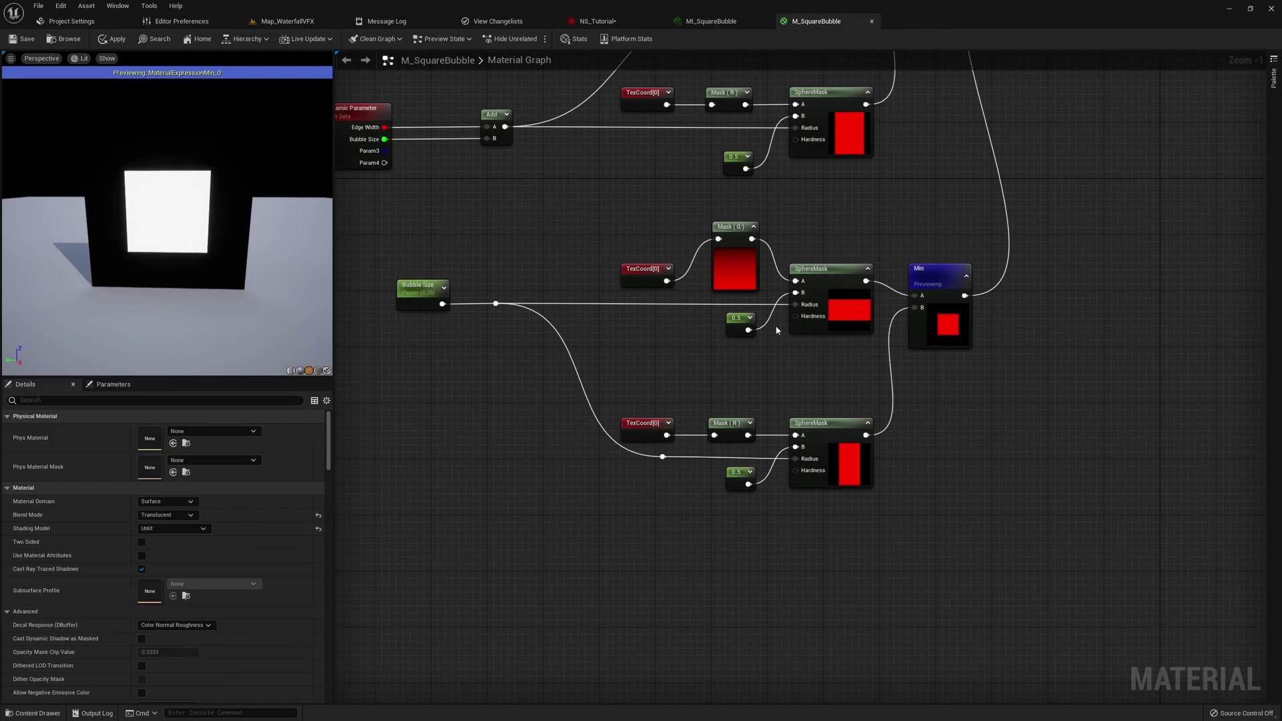
scroll(873, 328, up, 1)
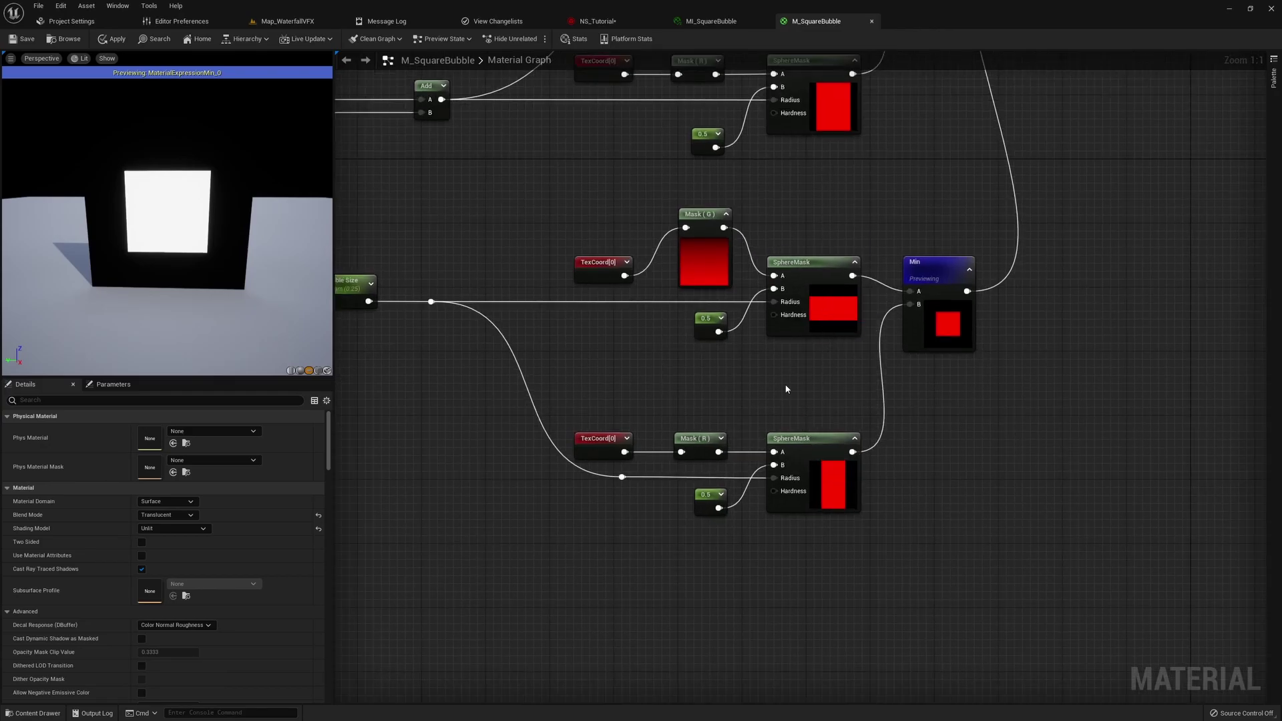
right_drag(786, 388, 773, 357)
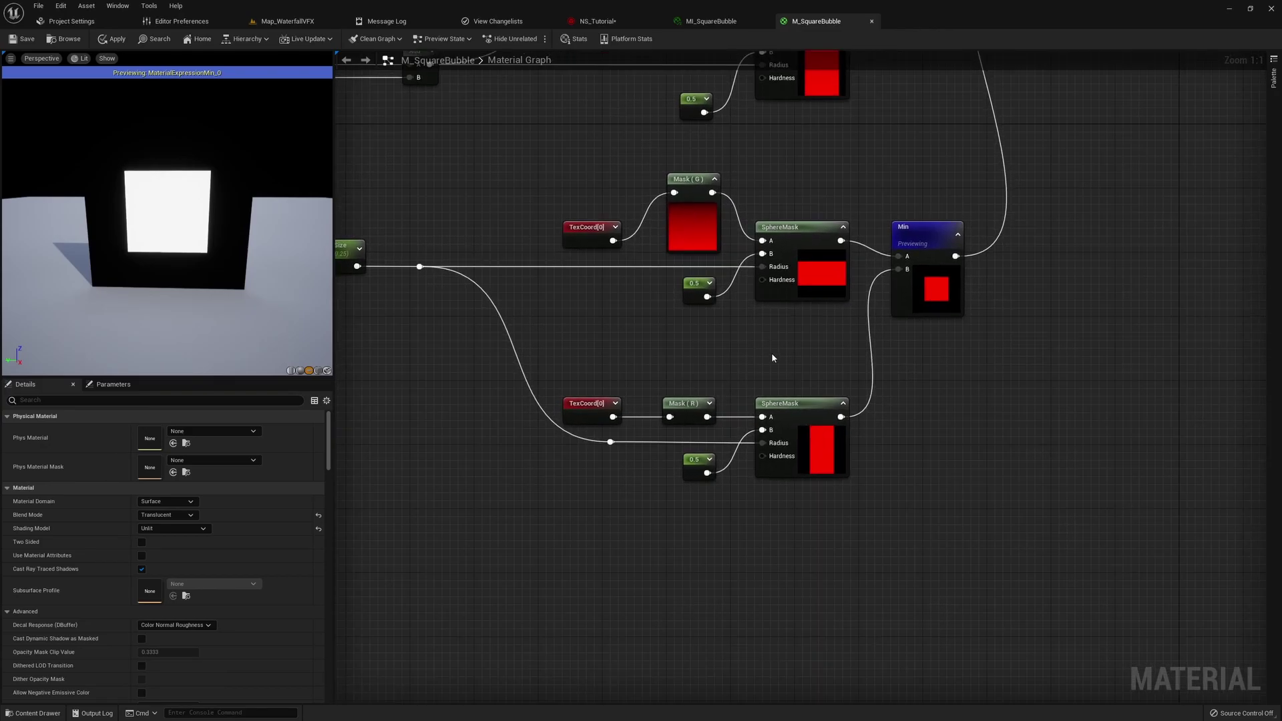
click(682, 409)
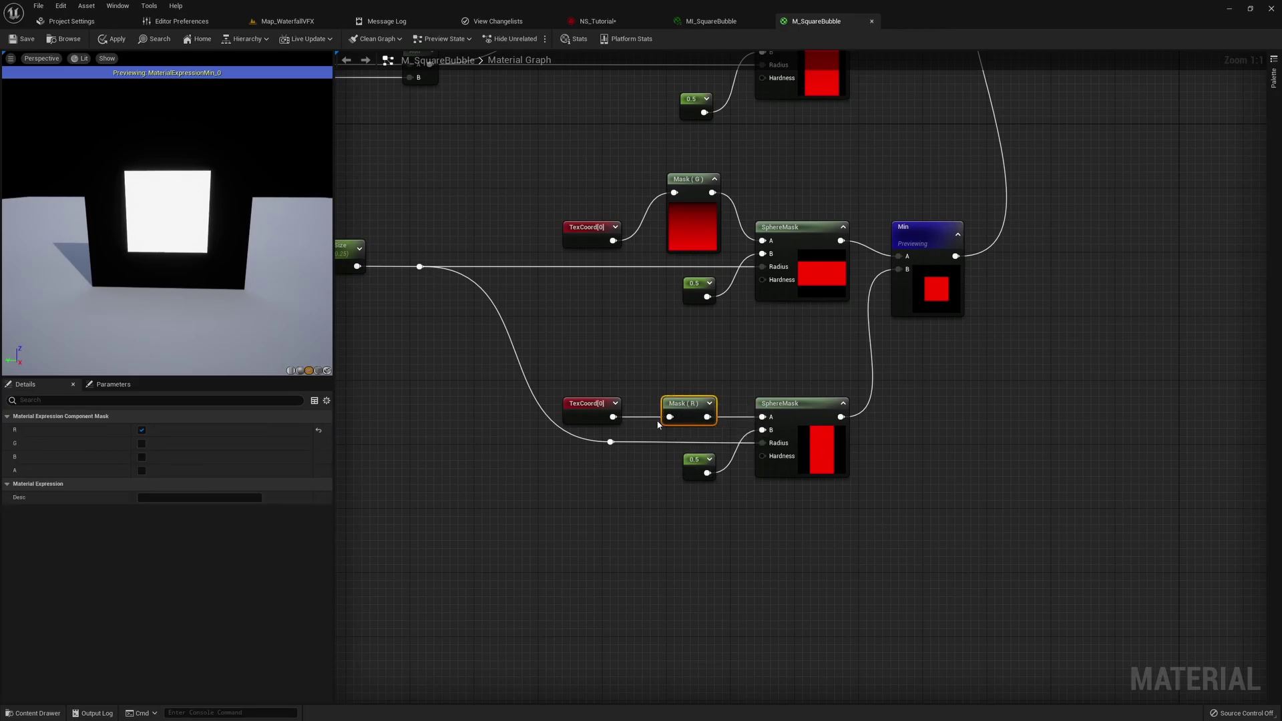
right_drag(540, 335, 621, 331)
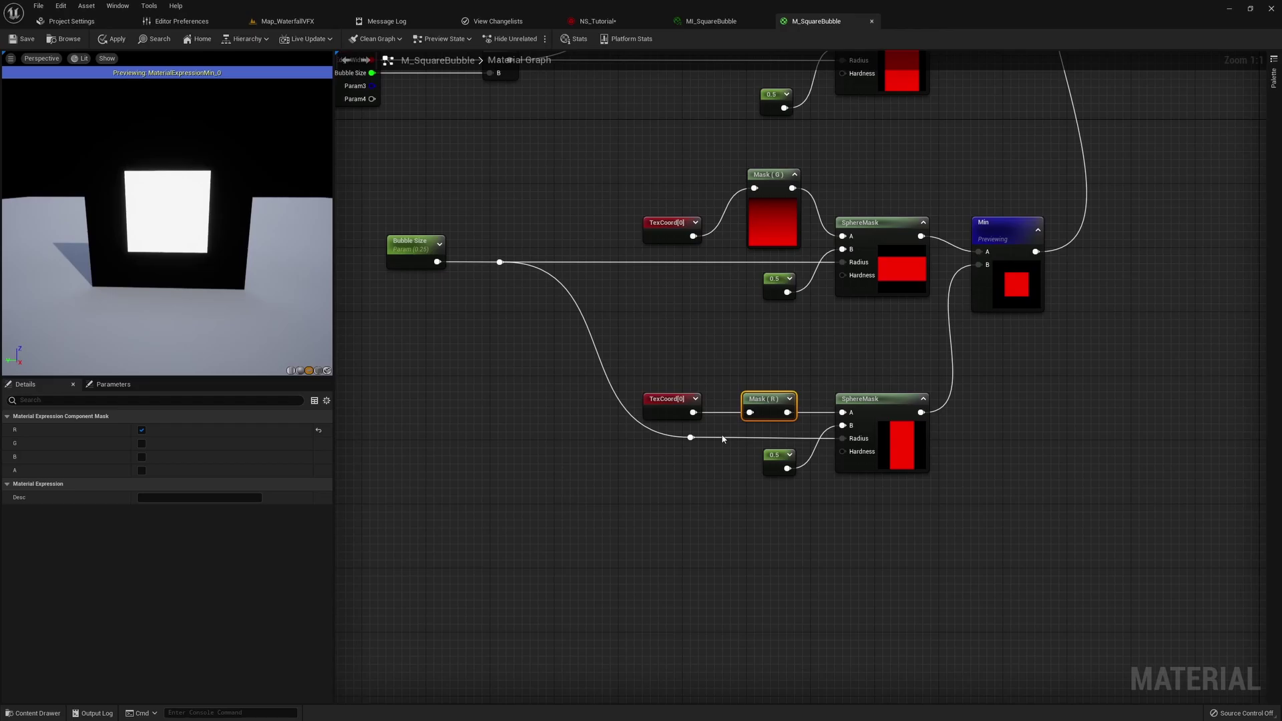
right_drag(1013, 324, 787, 350)
click(781, 321)
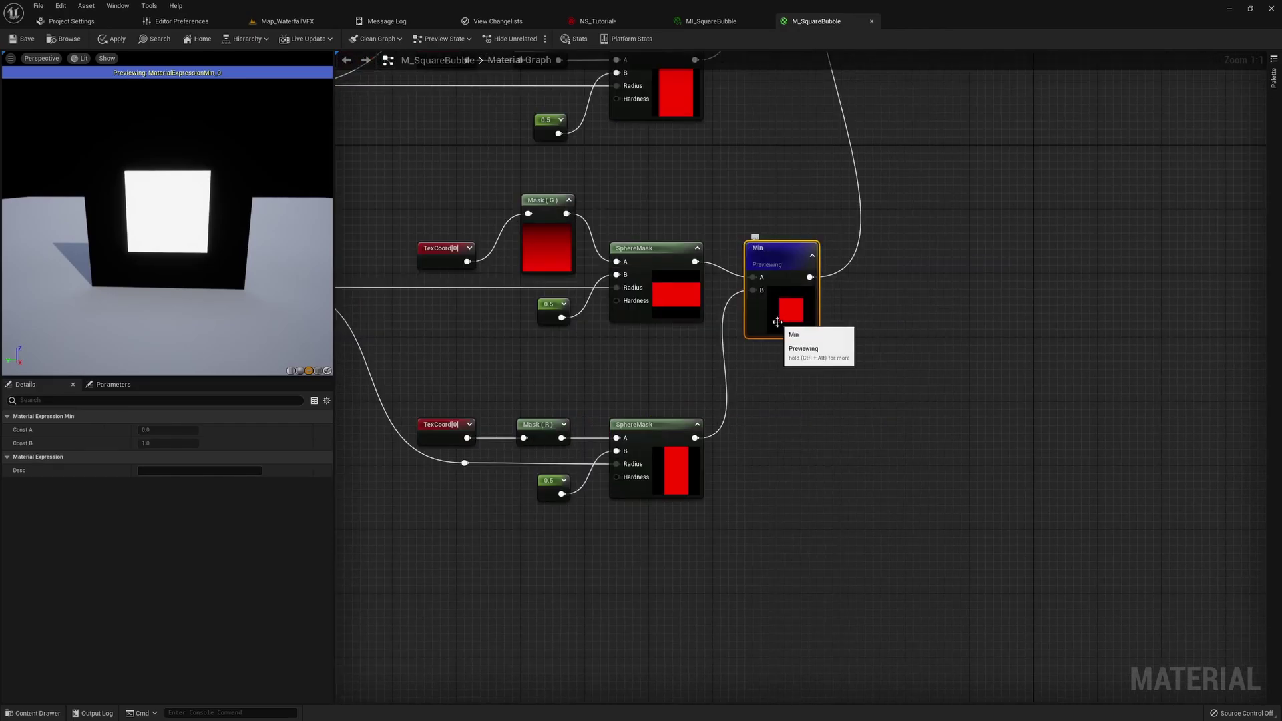
click(774, 422)
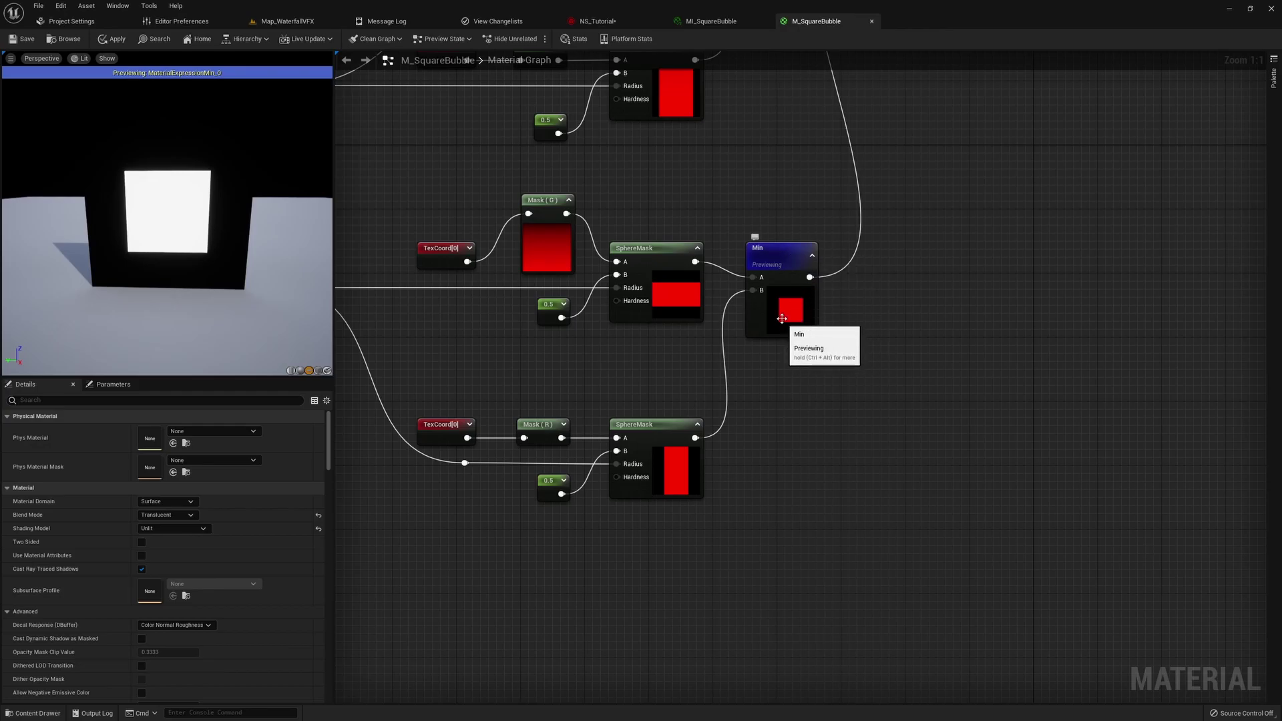
right_drag(792, 333, 818, 335)
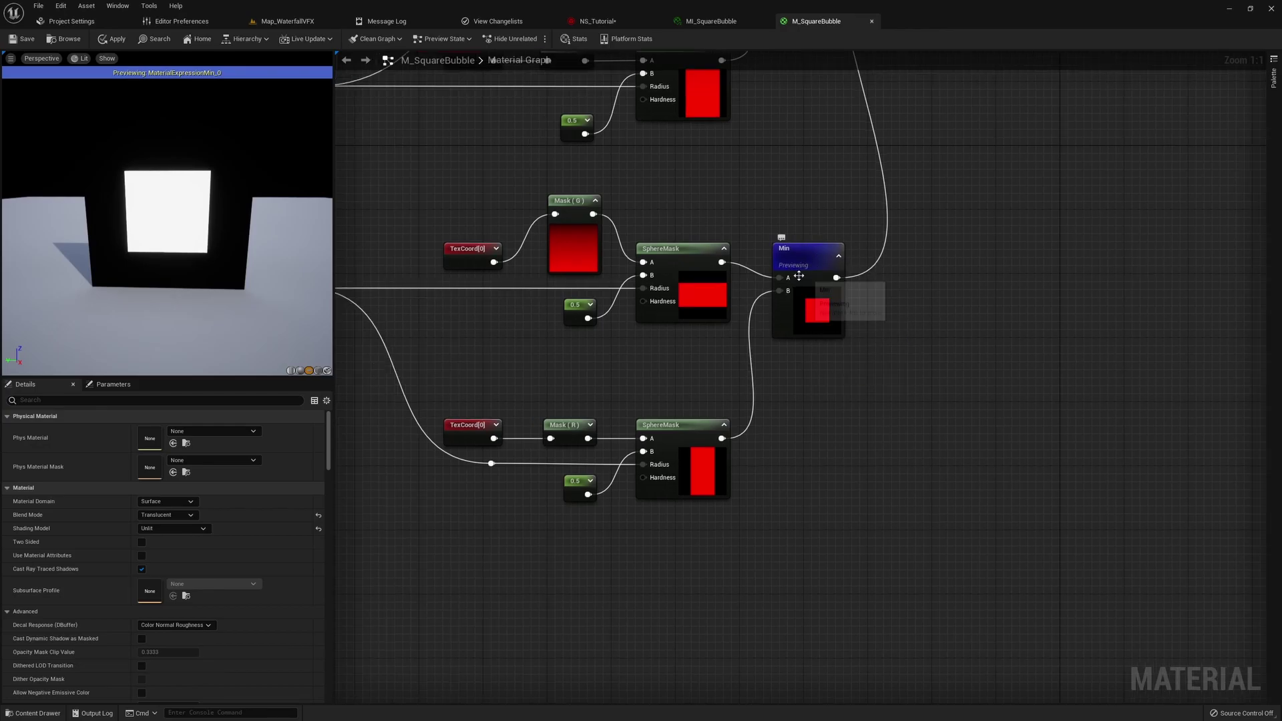
- Try Bubble Size default values 0.3 and 0.5, then settle on 0.2
drag(231, 247, 223, 251)
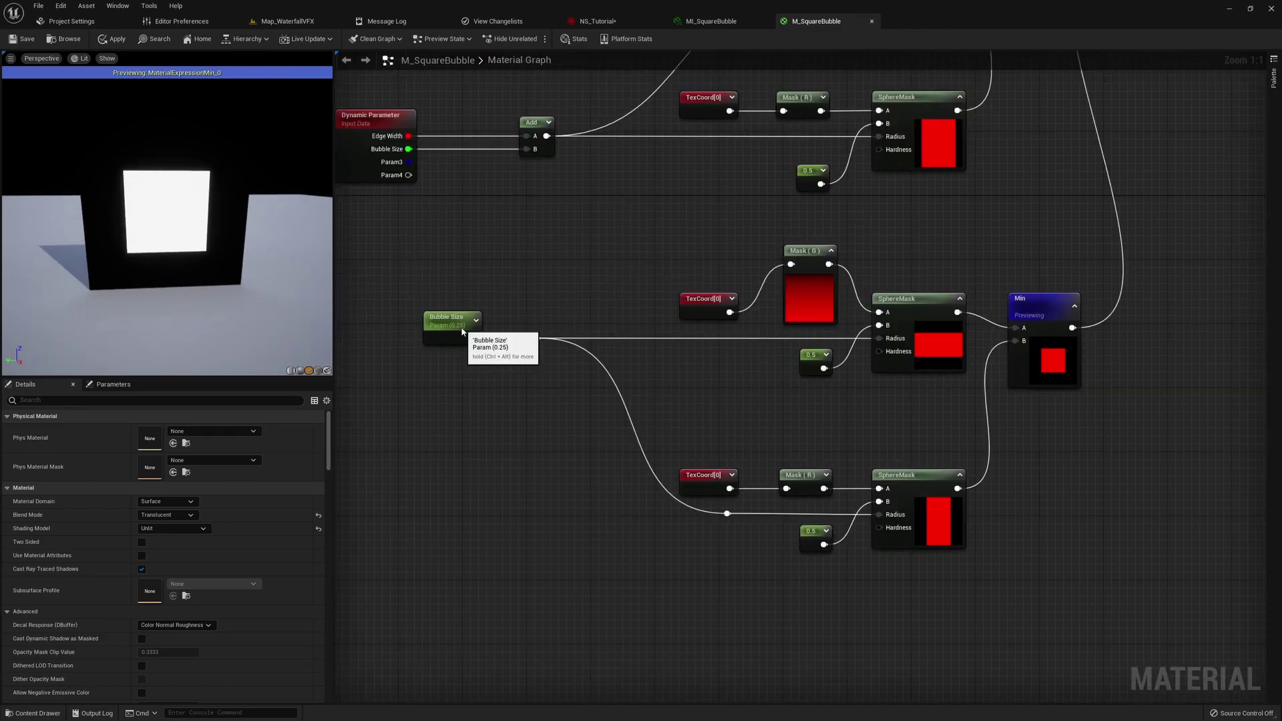
click(462, 332)
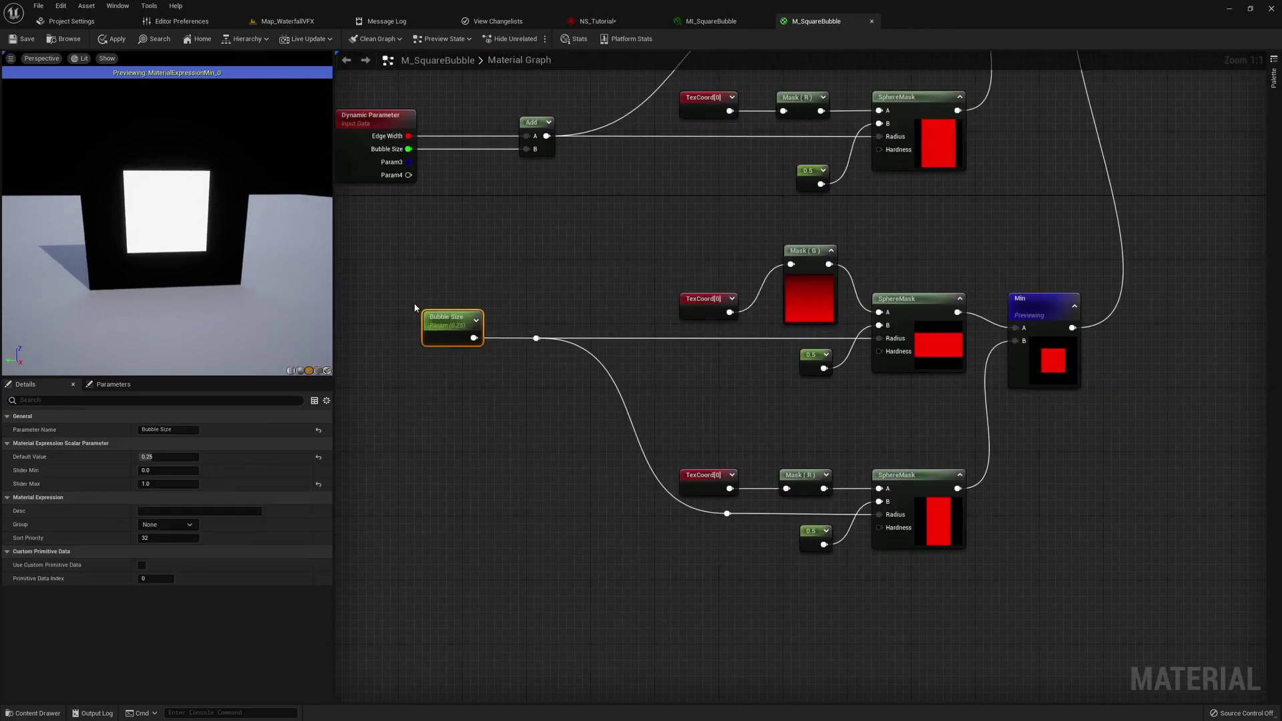
click(173, 457)
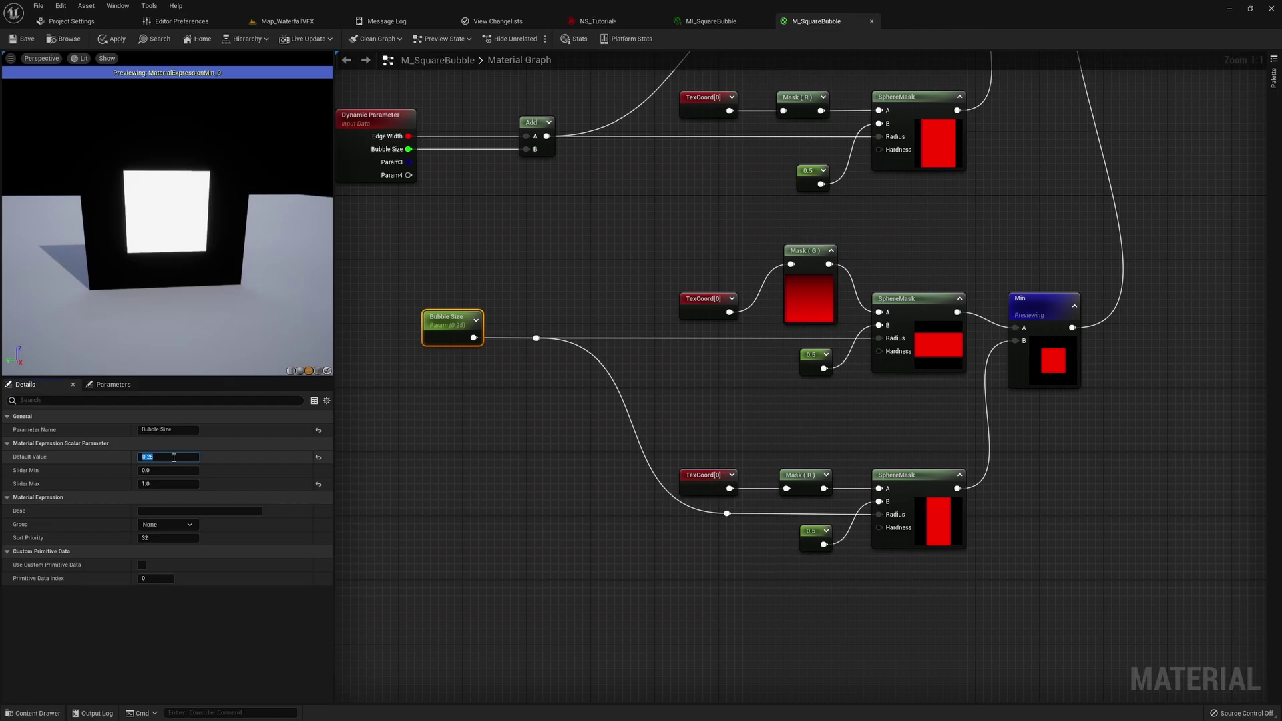
text(0.3)
key(Return)
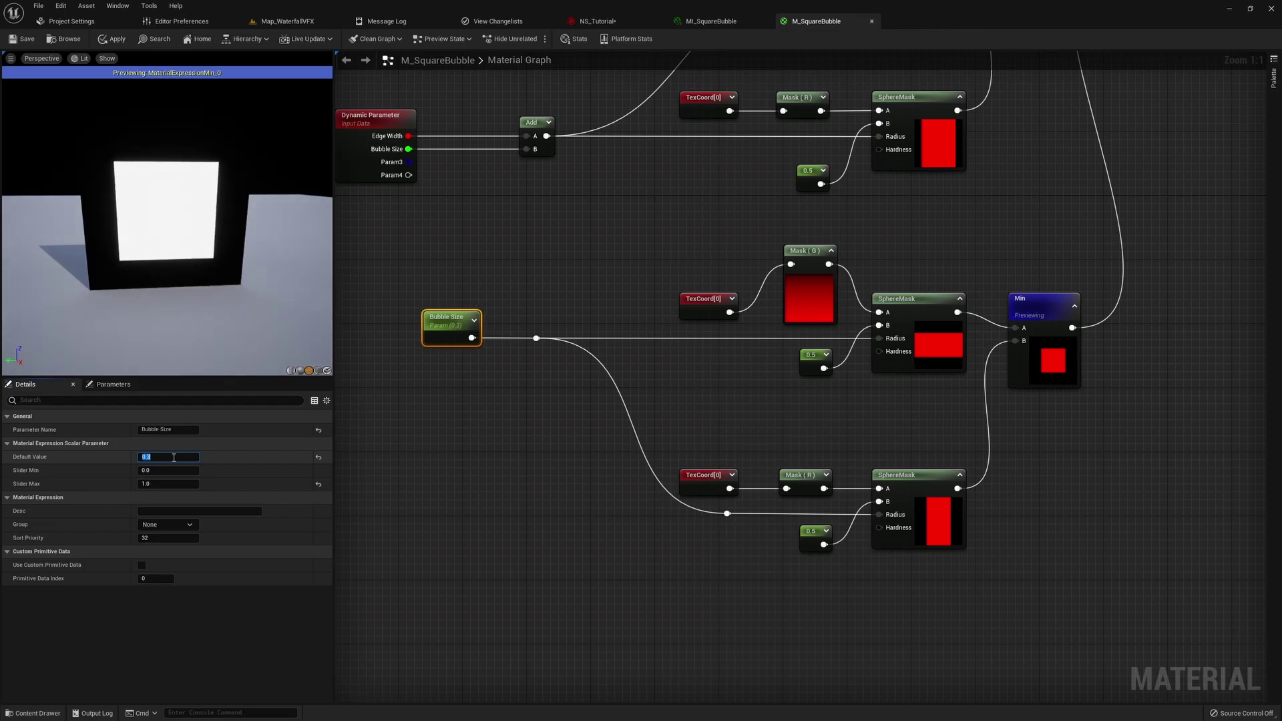
text(0.5)
key(Return)
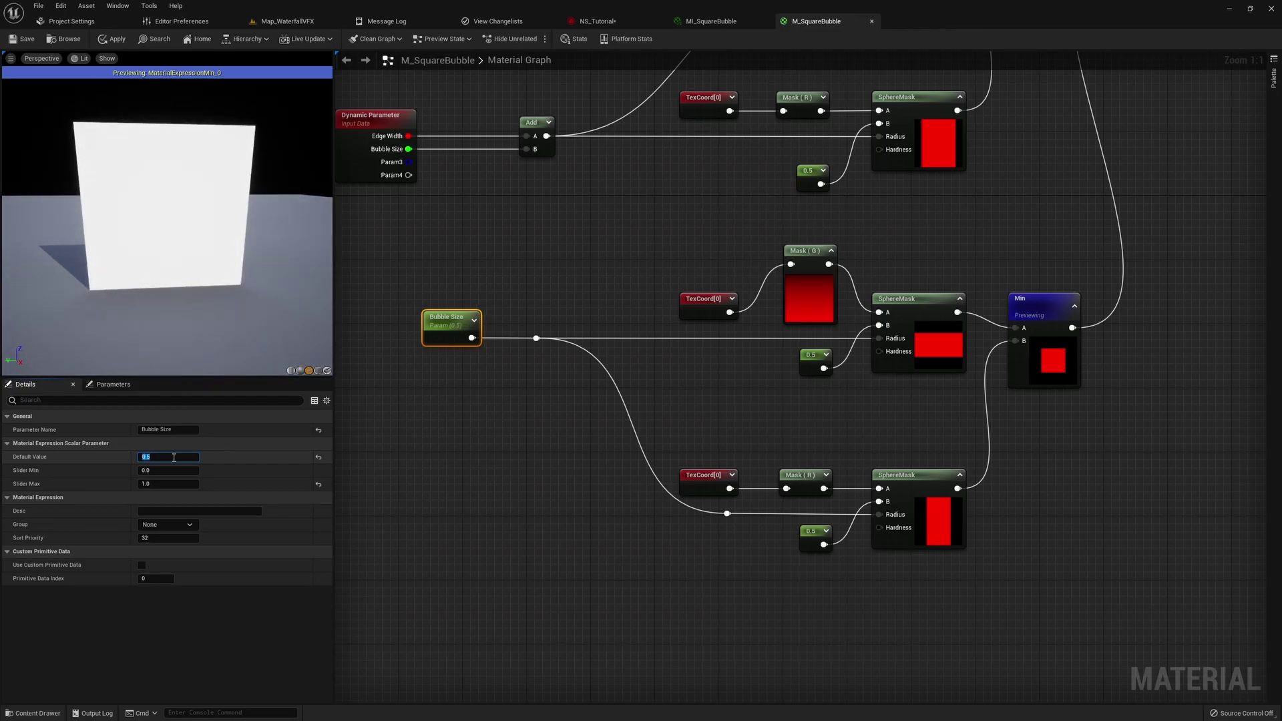
text(0)
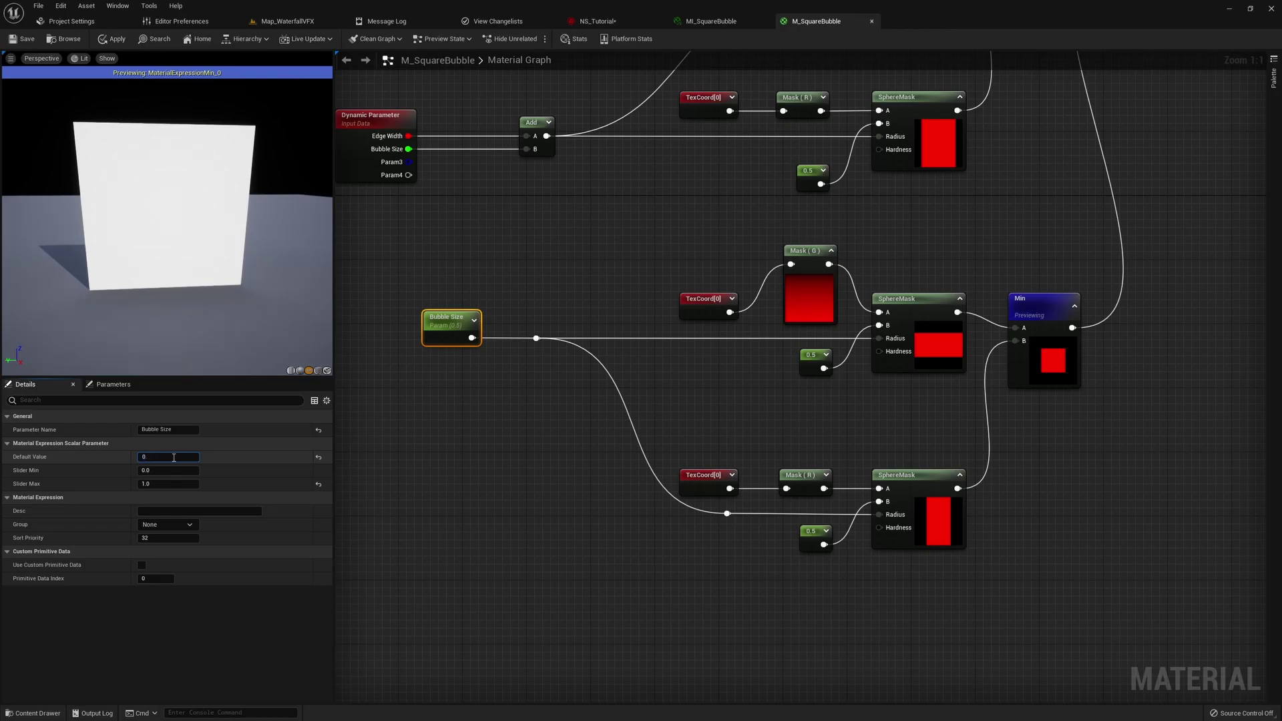
text(.2)
key(Return)
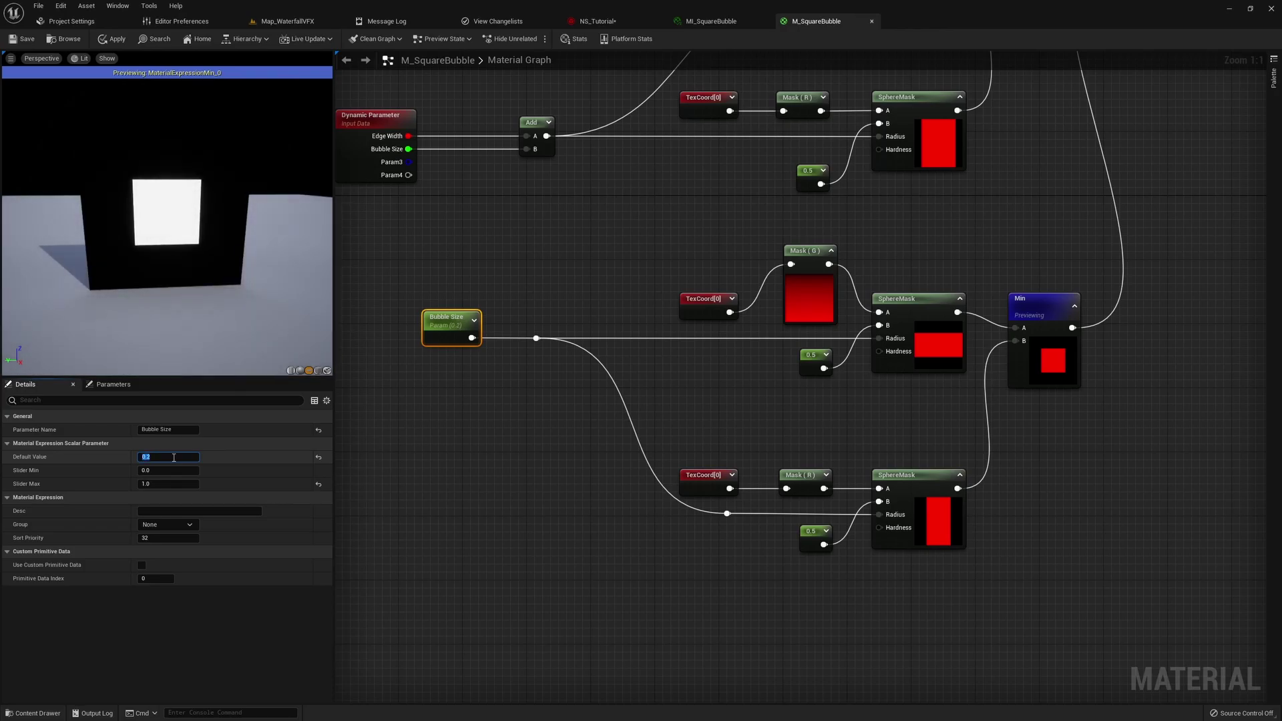
click(490, 491)
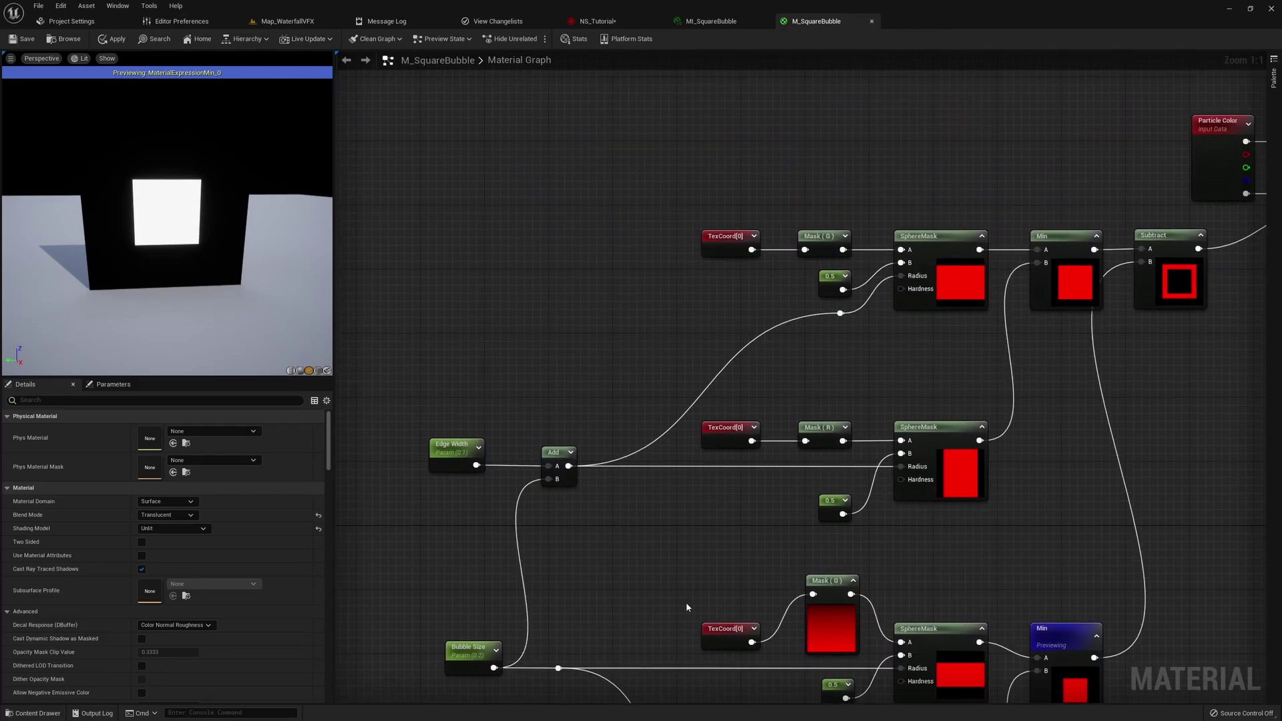
- Box-select the upper node rows, then reframe the graph on the lower rows
drag(643, 191, 1041, 554)
drag(676, 180, 1087, 546)
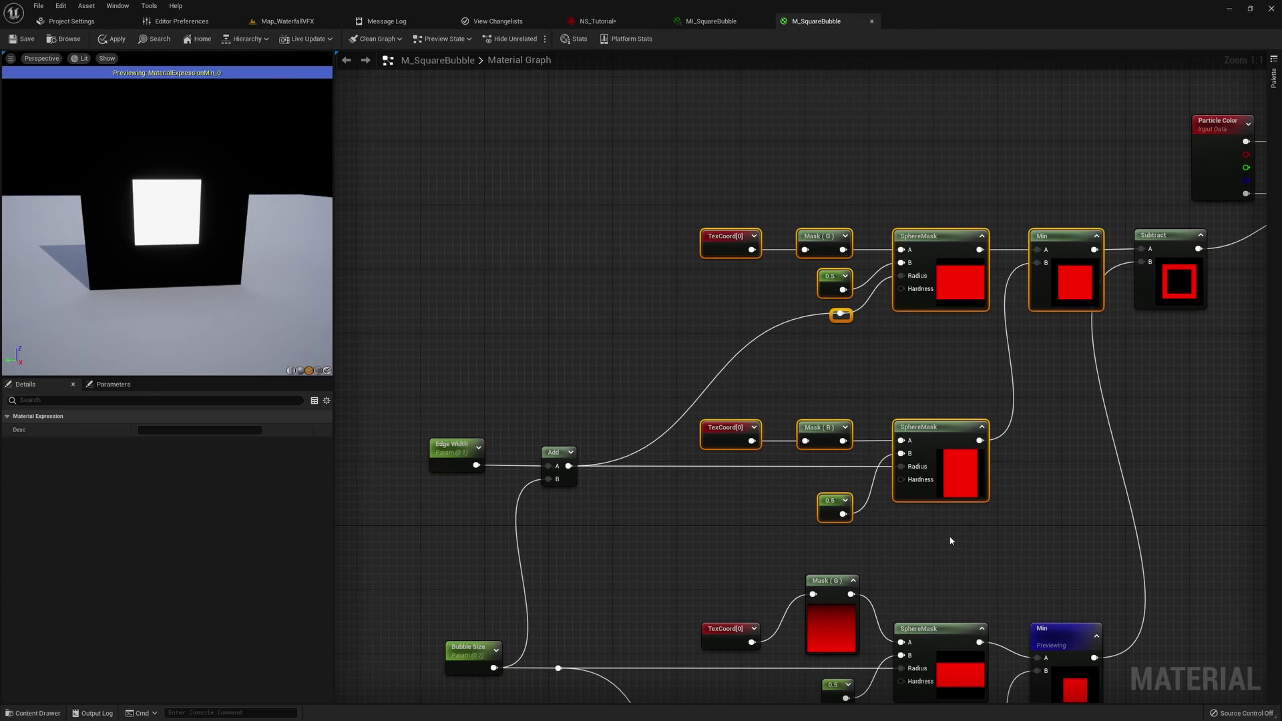
right_drag(921, 420, 912, 423)
right_drag(742, 398, 743, 258)
click(482, 379)
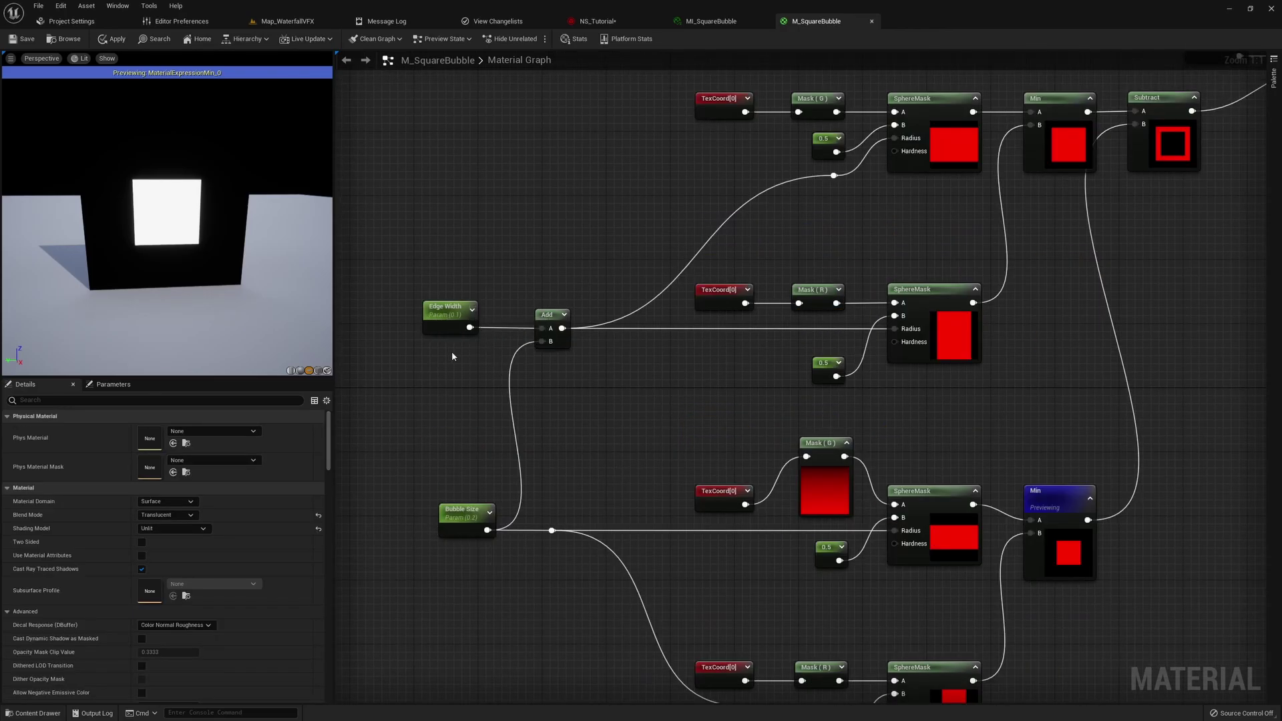
right_drag(636, 382, 315, 455)
- Start previewing the Subtract node's result and bring the material output node into view
click(825, 193)
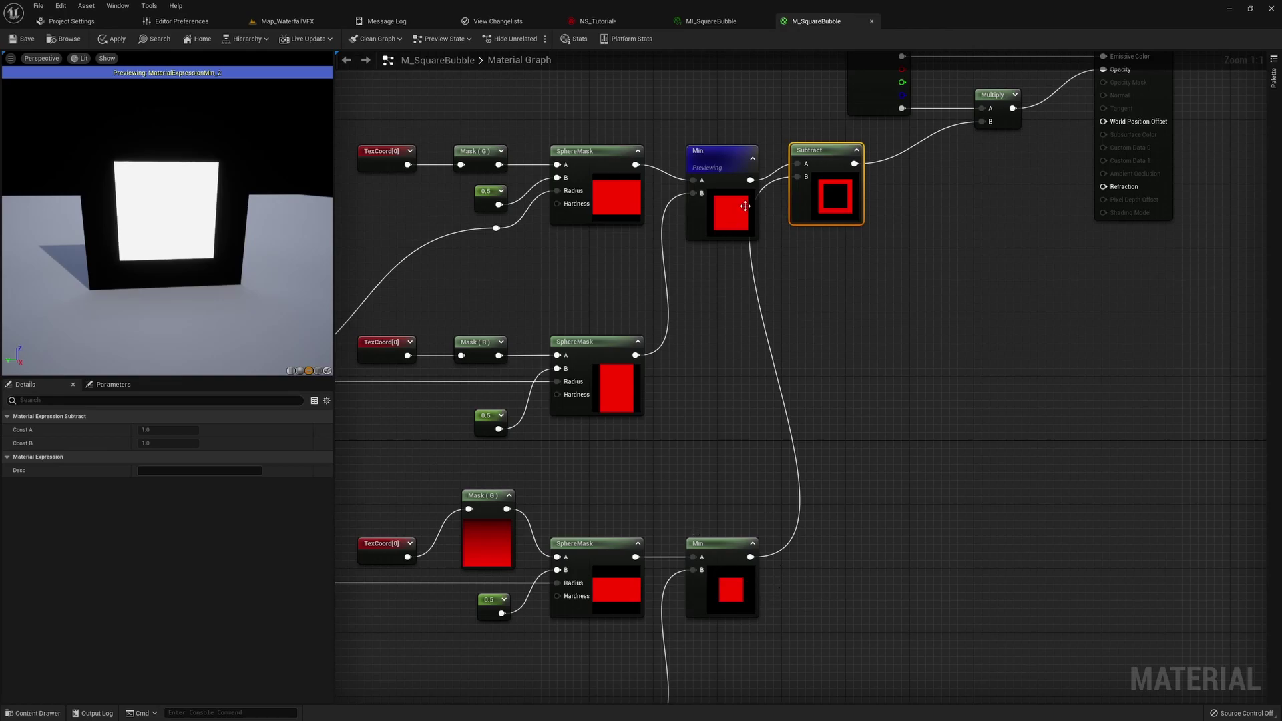
right_click(821, 199)
click(861, 243)
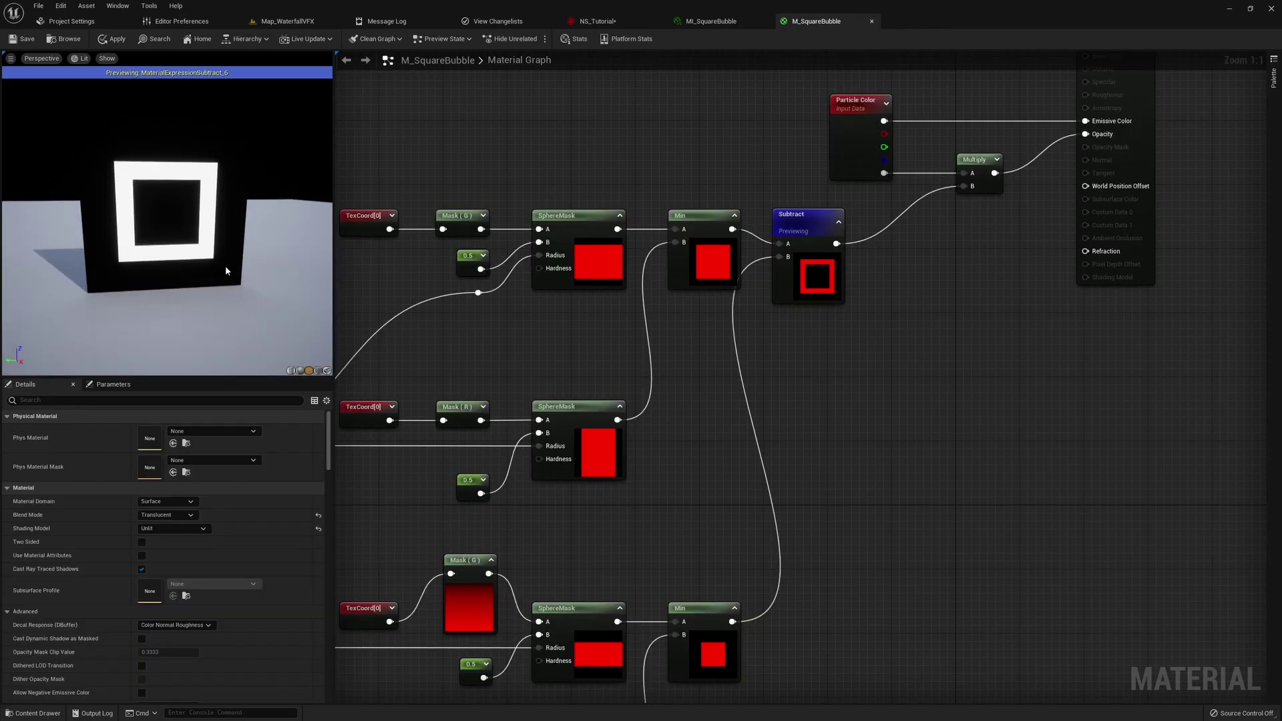
right_drag(642, 326, 701, 499)
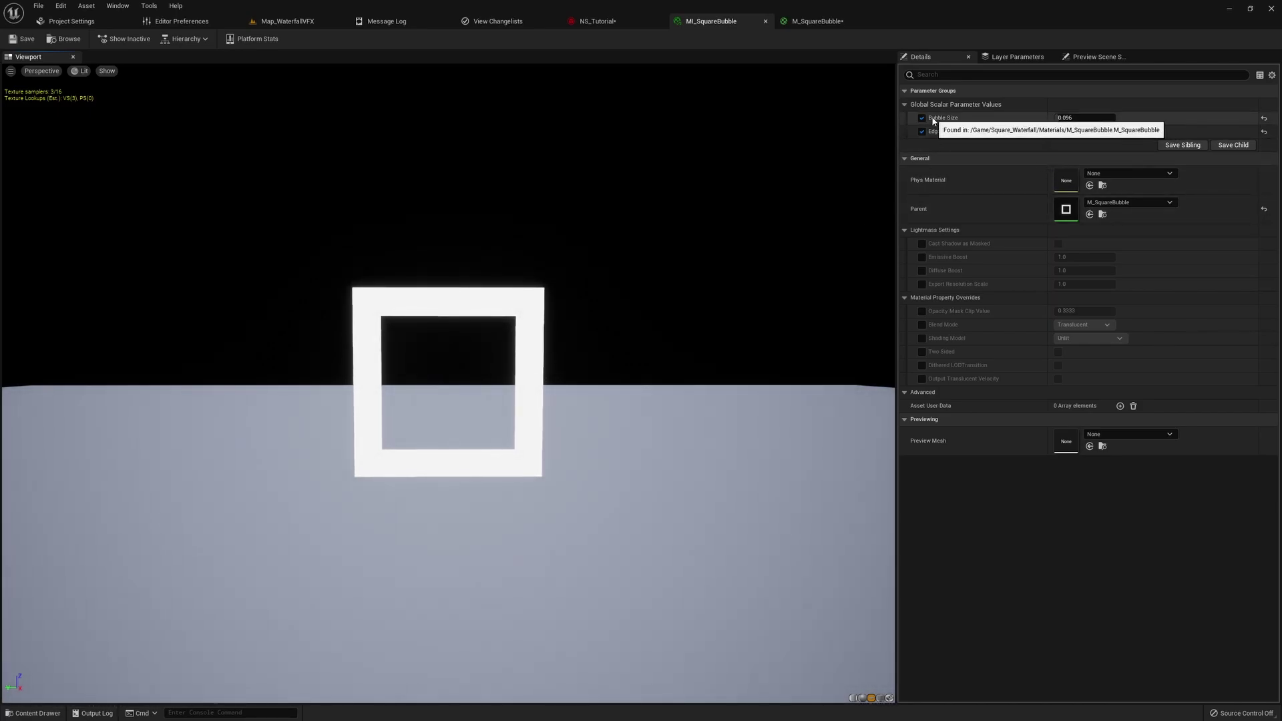
- Scrub the material instance's Bubble Size up to 0.136
drag(1081, 119, 1134, 132)
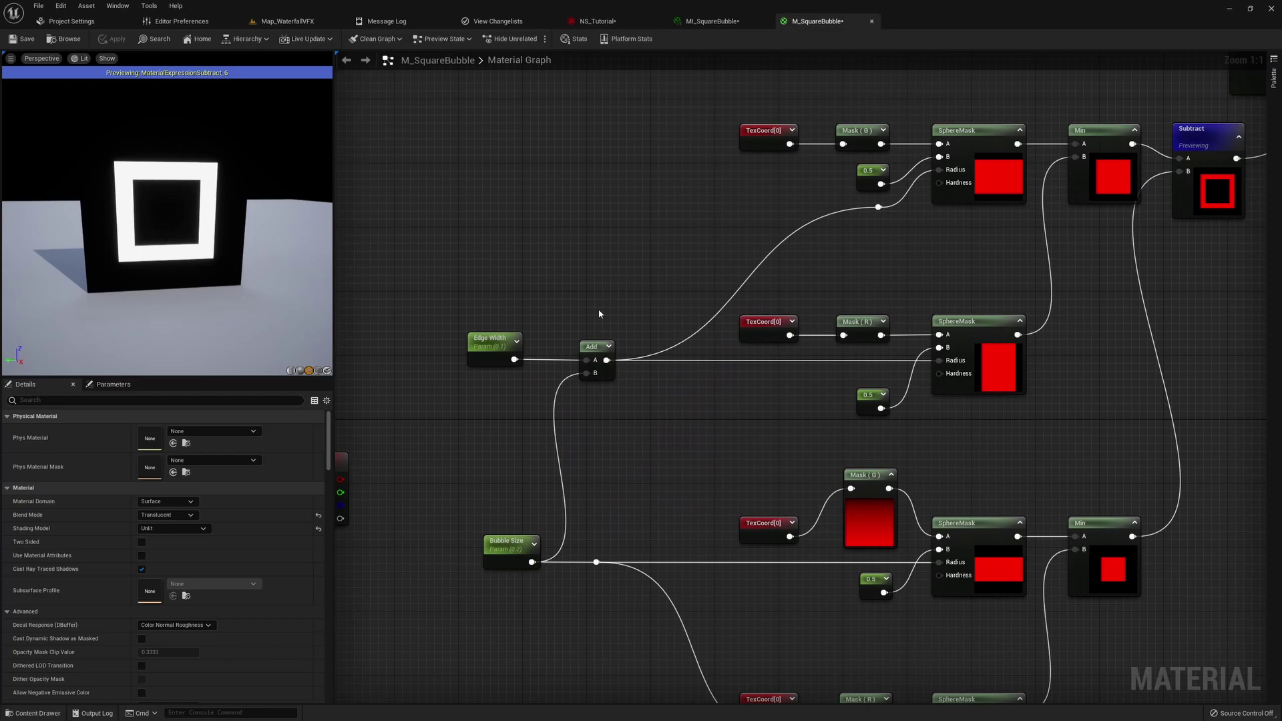
- Move the Dynamic Parameter node up beside the Edge Width and Bubble Size parameters
right_drag(479, 447, 542, 369)
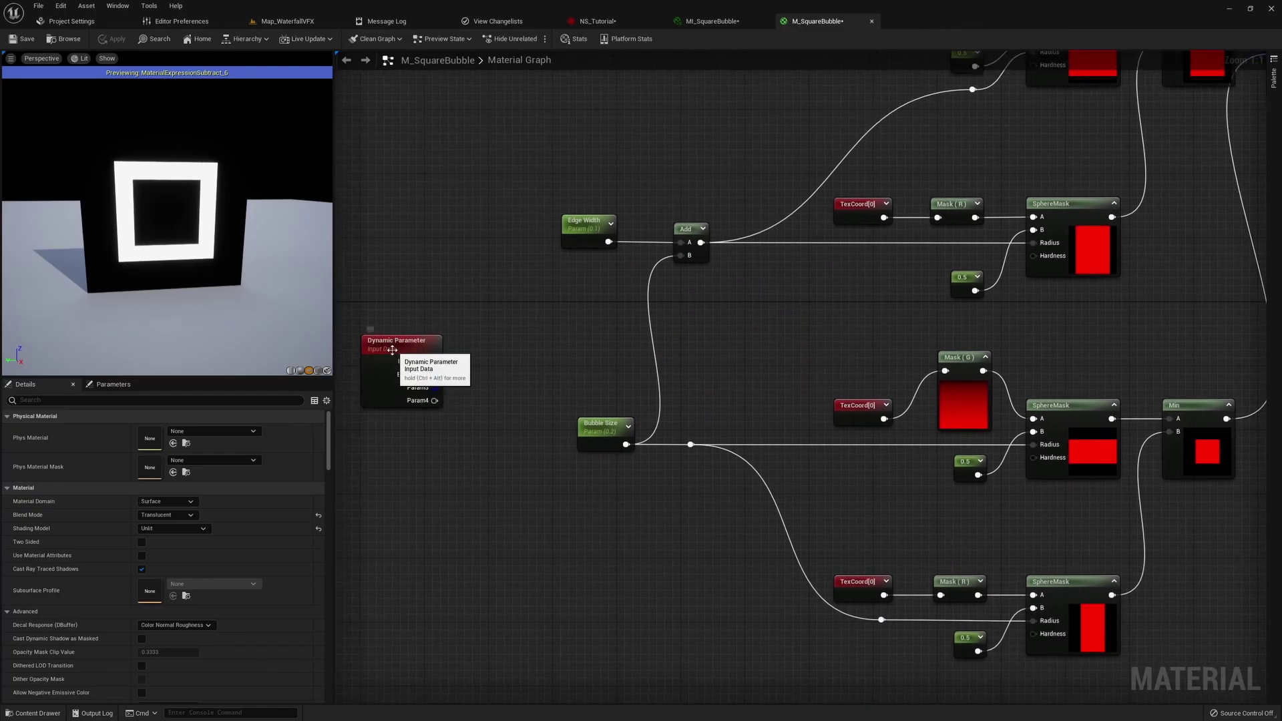
drag(393, 350, 556, 295)
click(585, 223)
right_drag(626, 291, 534, 319)
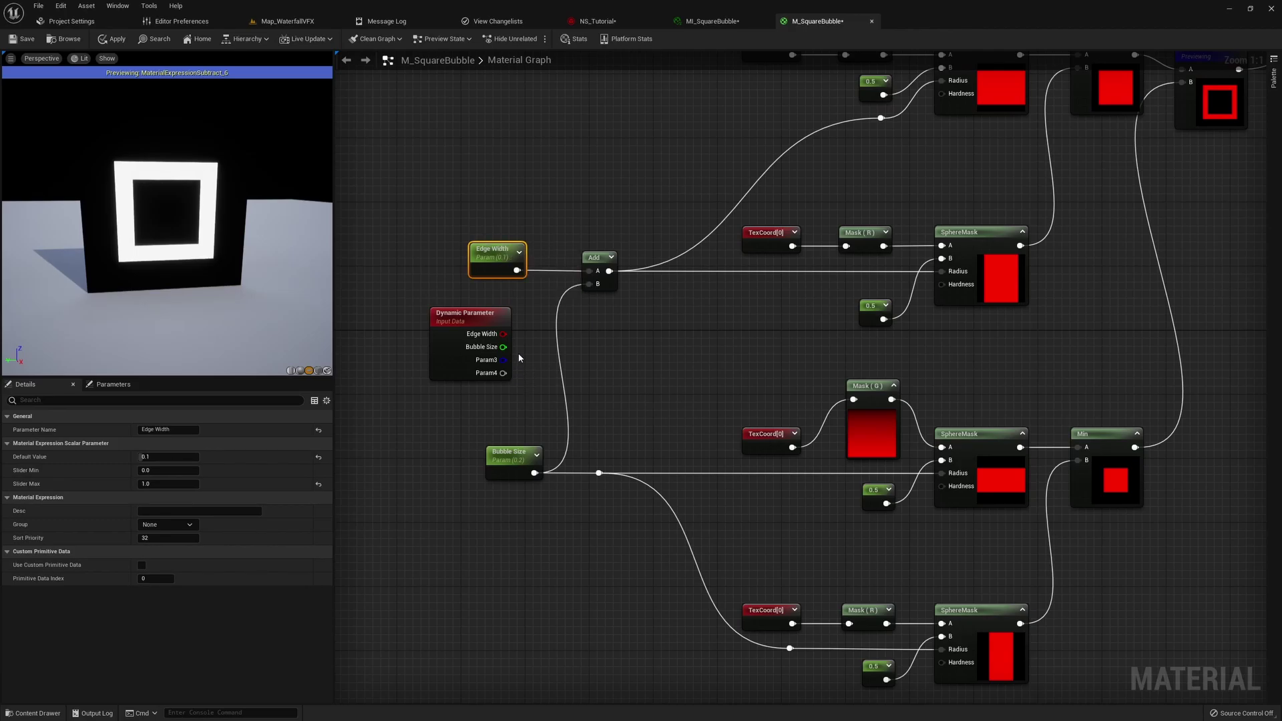
right_drag(515, 325, 548, 287)
click(493, 282)
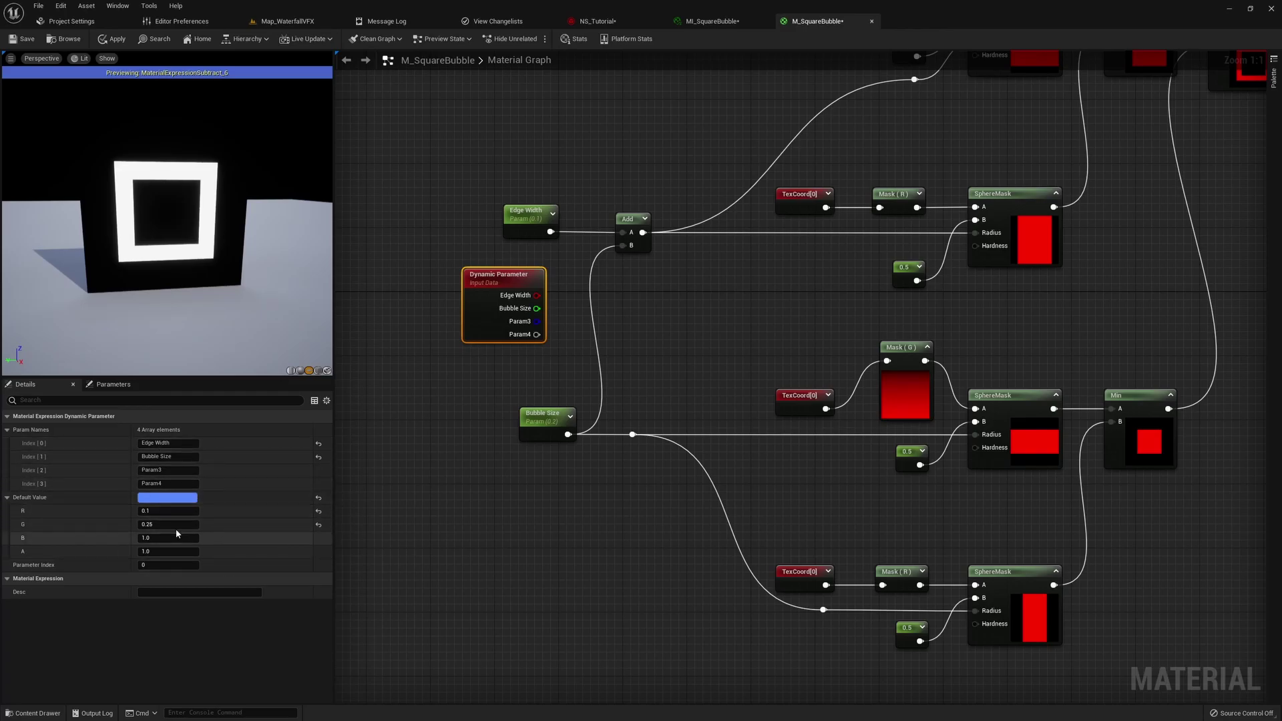
- Wire Dynamic Parameter's Edge Width into Add's A input and Bubble Size into the size wiring
drag(536, 295, 617, 253)
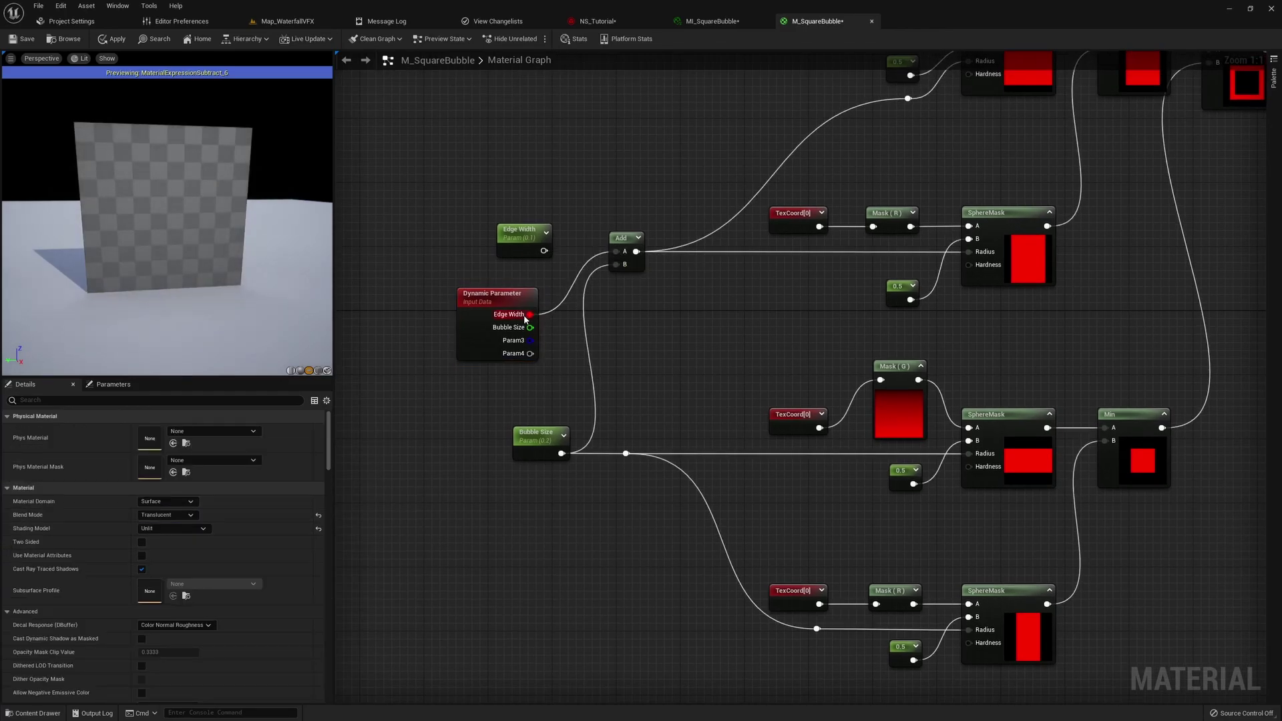
drag(530, 327, 616, 264)
drag(618, 454, 623, 454)
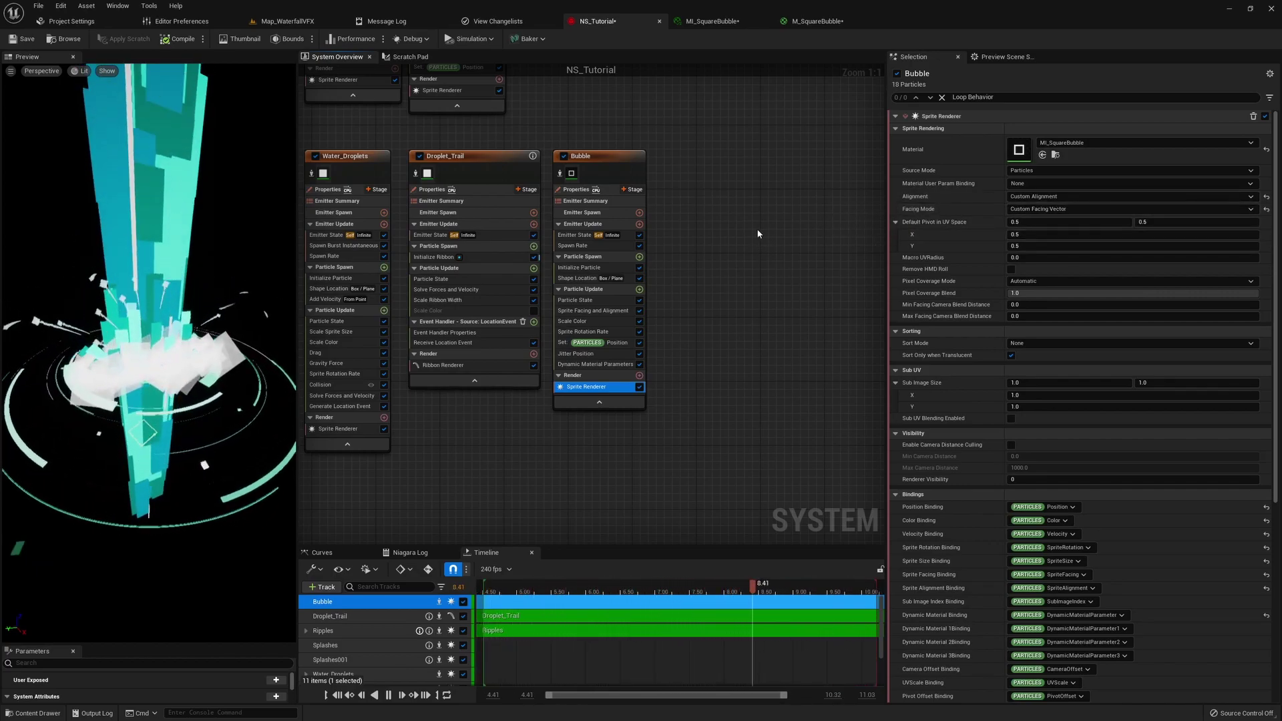
- Review the Bubble emitter's Emitter State, Spawn Rate and Initialize Particle modules
click(575, 235)
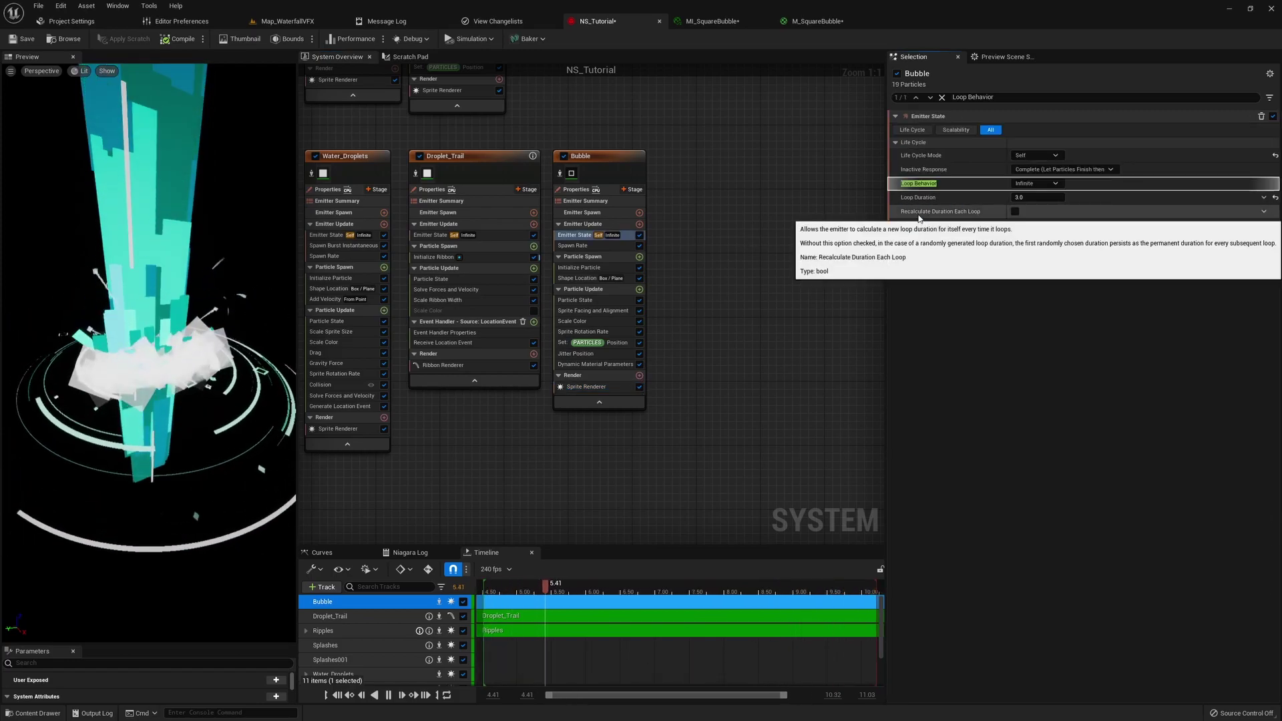
click(572, 246)
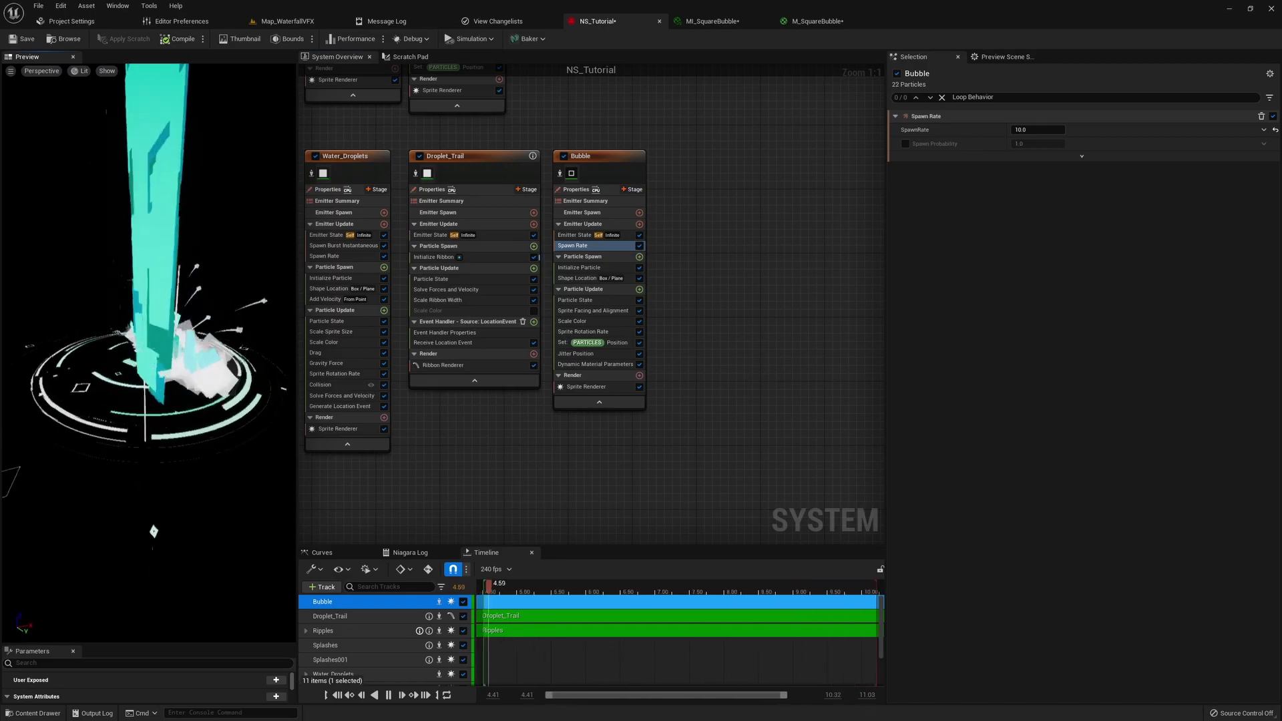
click(579, 267)
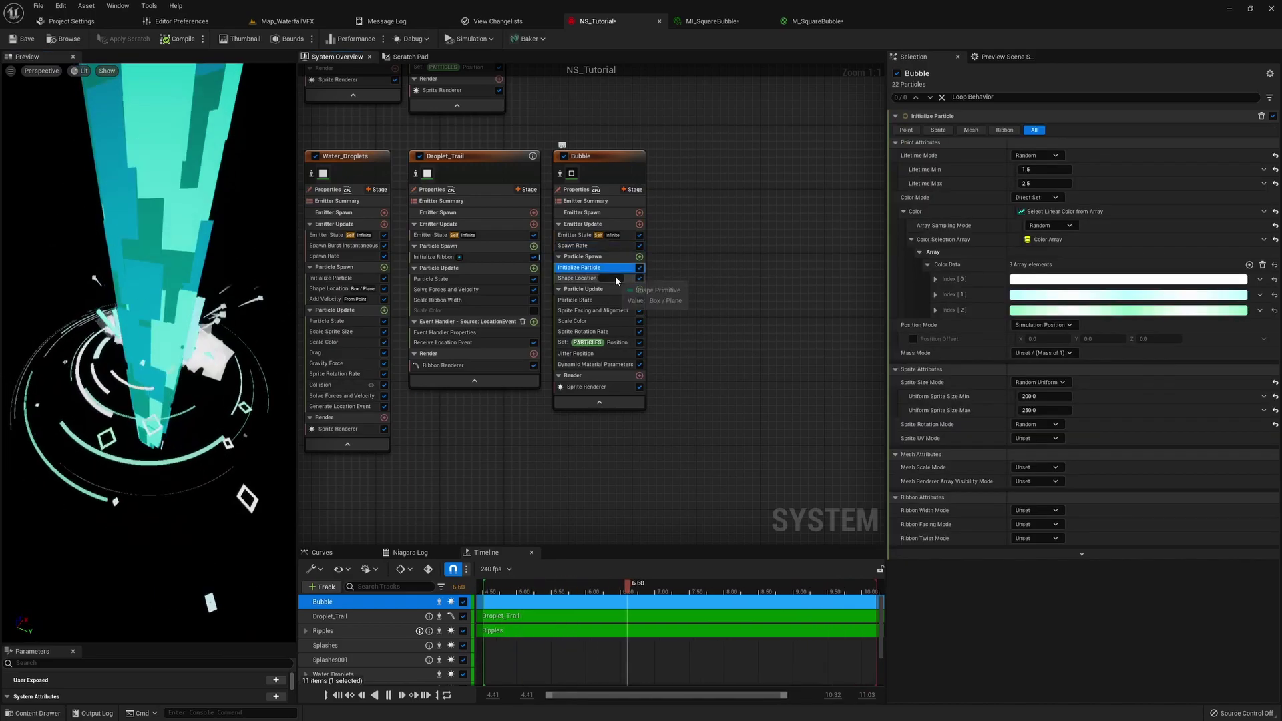
- Test a 0.5–1.0 particle lifetime, then set it back to 1.5–2.5 seconds
click(1054, 169)
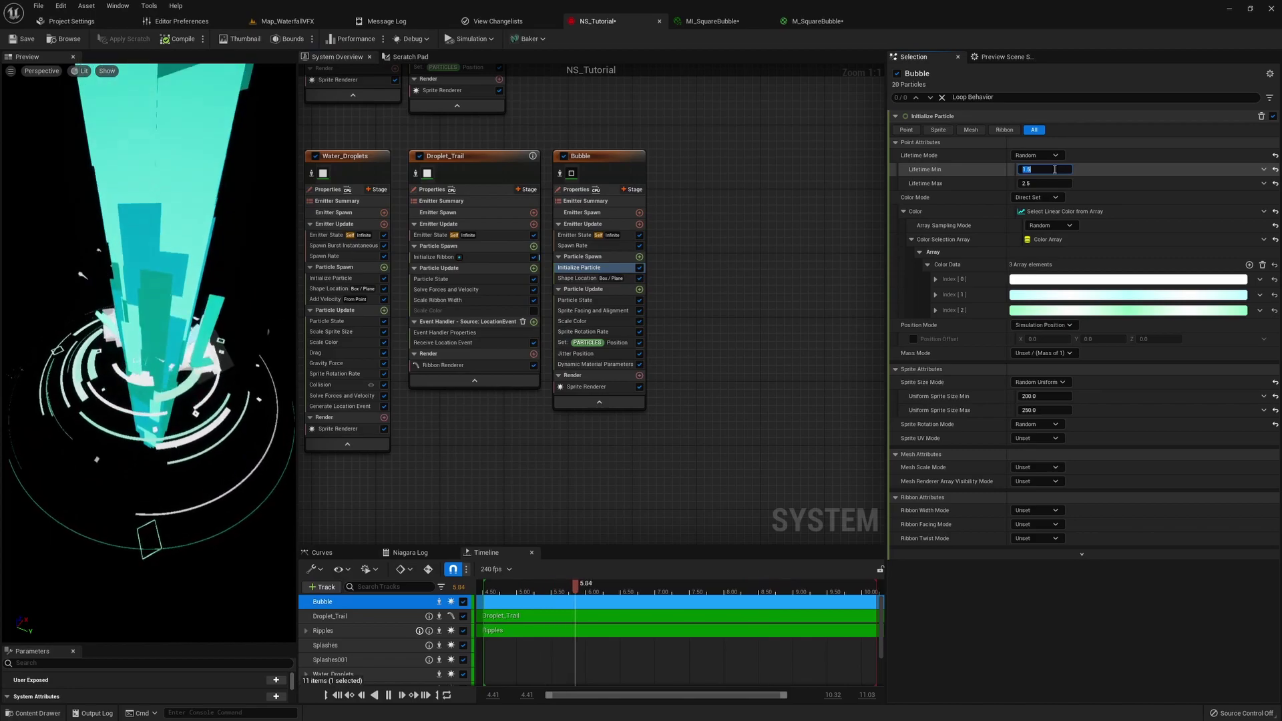
text(0.5)
key(Tab)
text(1.0)
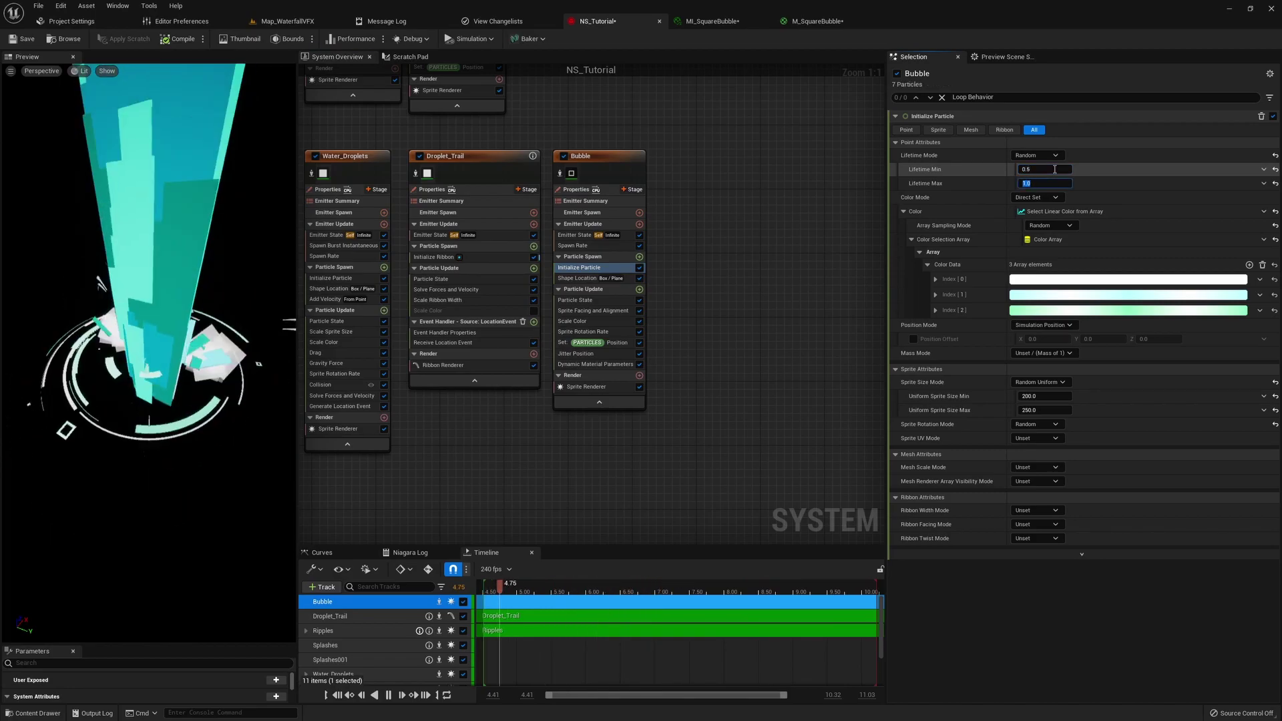
key(Return)
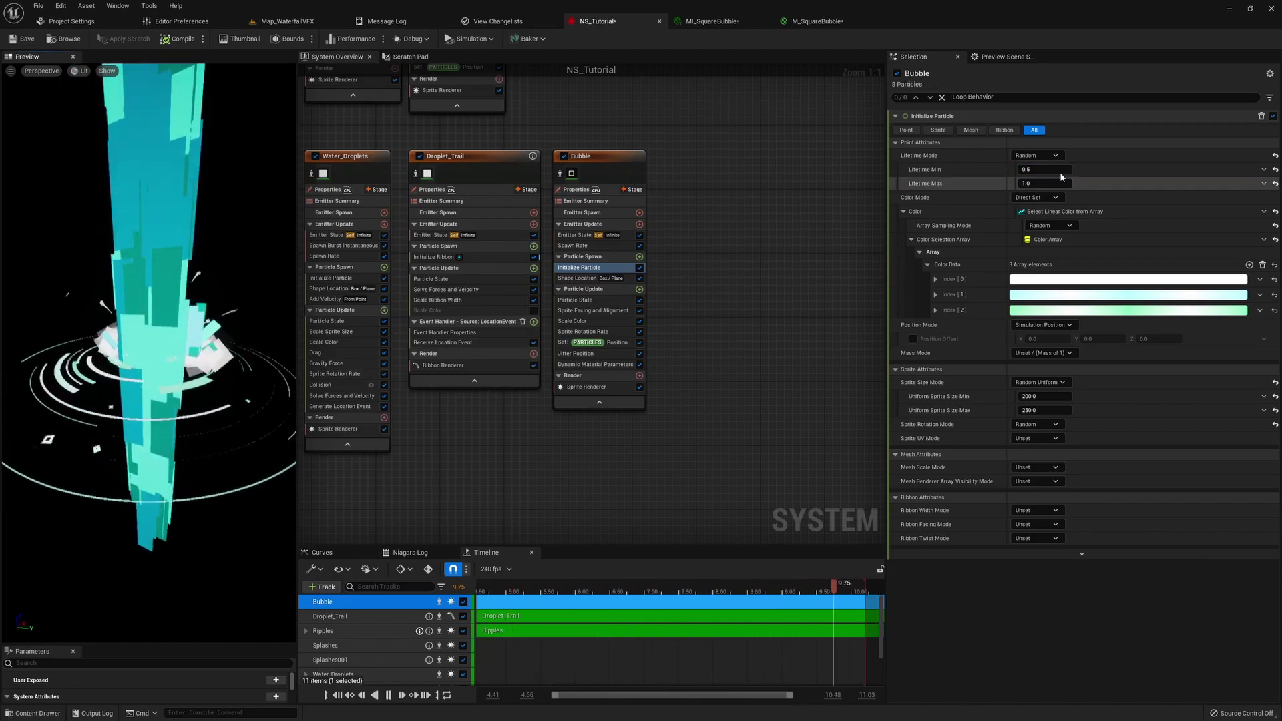
click(1060, 170)
text(1.5)
key(Tab)
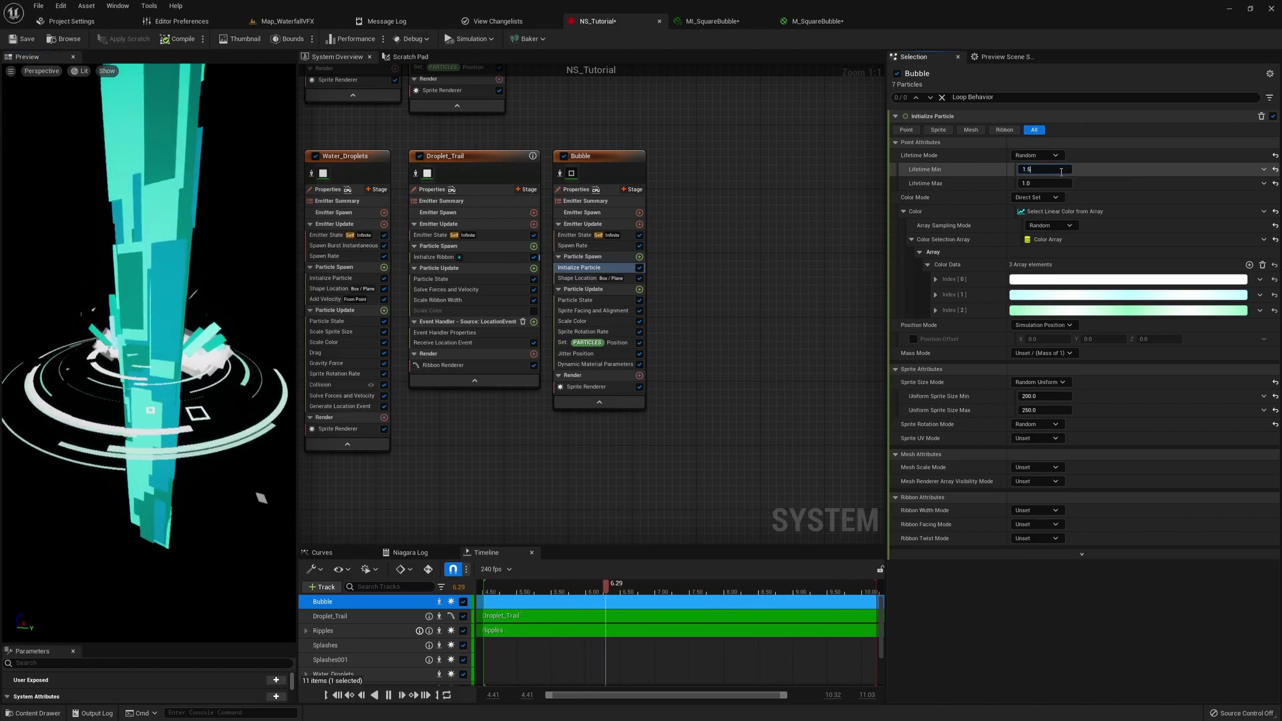
text(2.5)
key(Return)
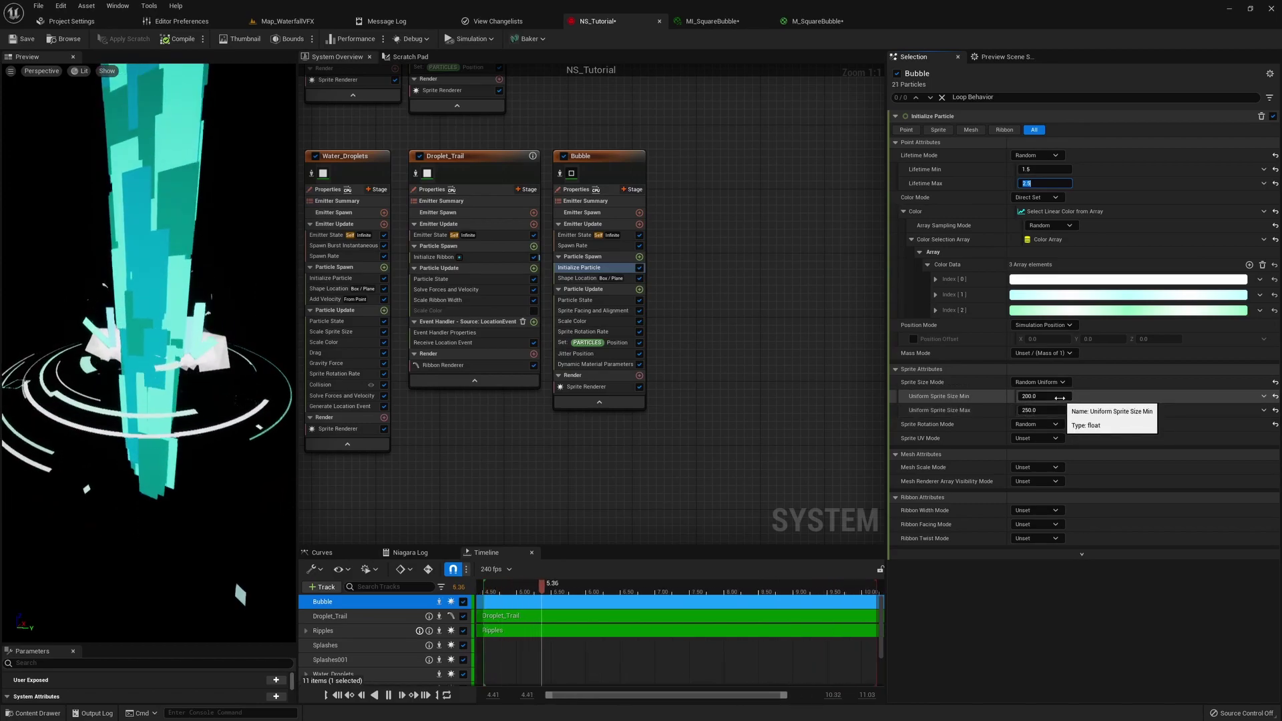
click(576, 278)
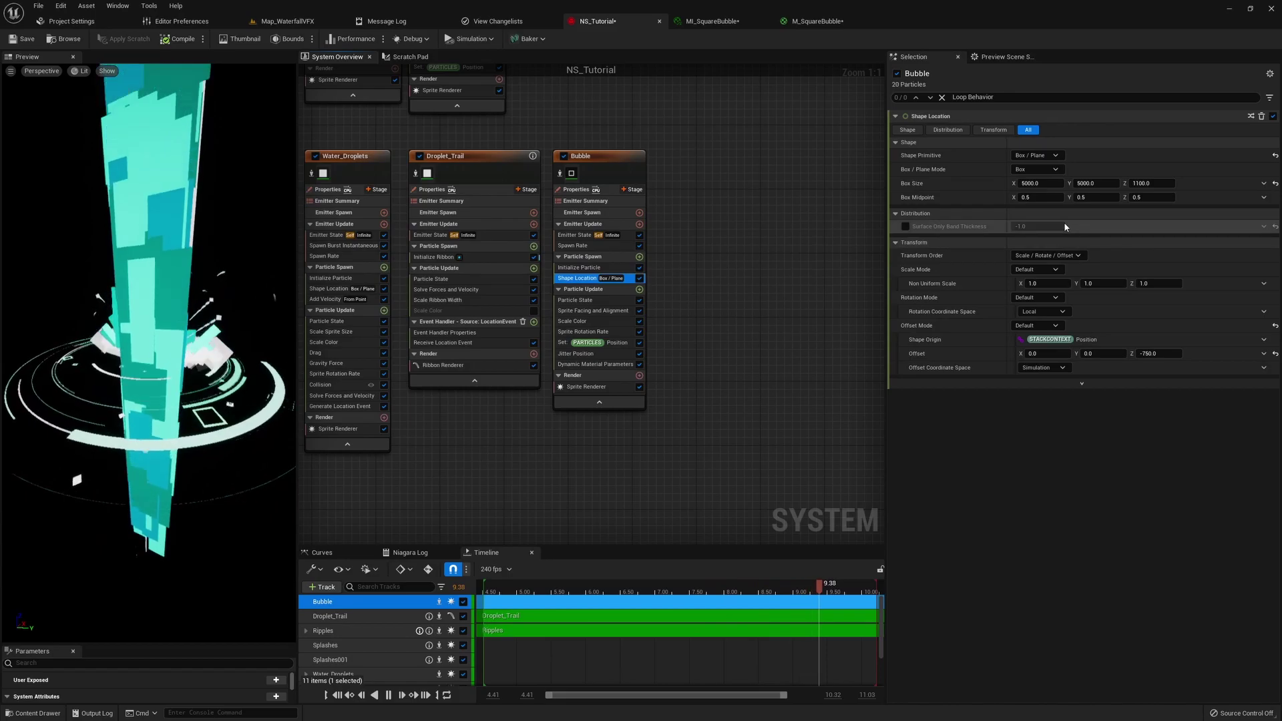
click(1034, 168)
click(1038, 199)
click(1035, 169)
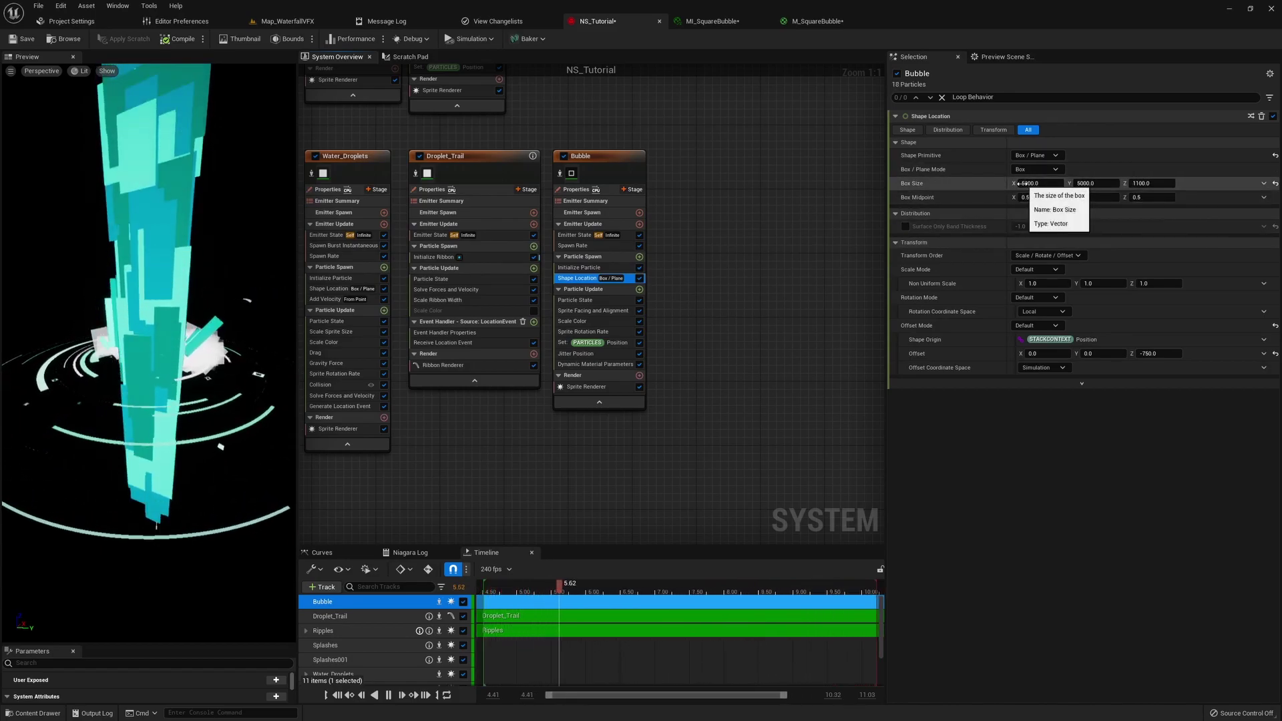
click(1038, 198)
mouse_move(74, 295)
mouse_down()
mouse_move(74, 227)
mouse_move(74, 295)
mouse_up()
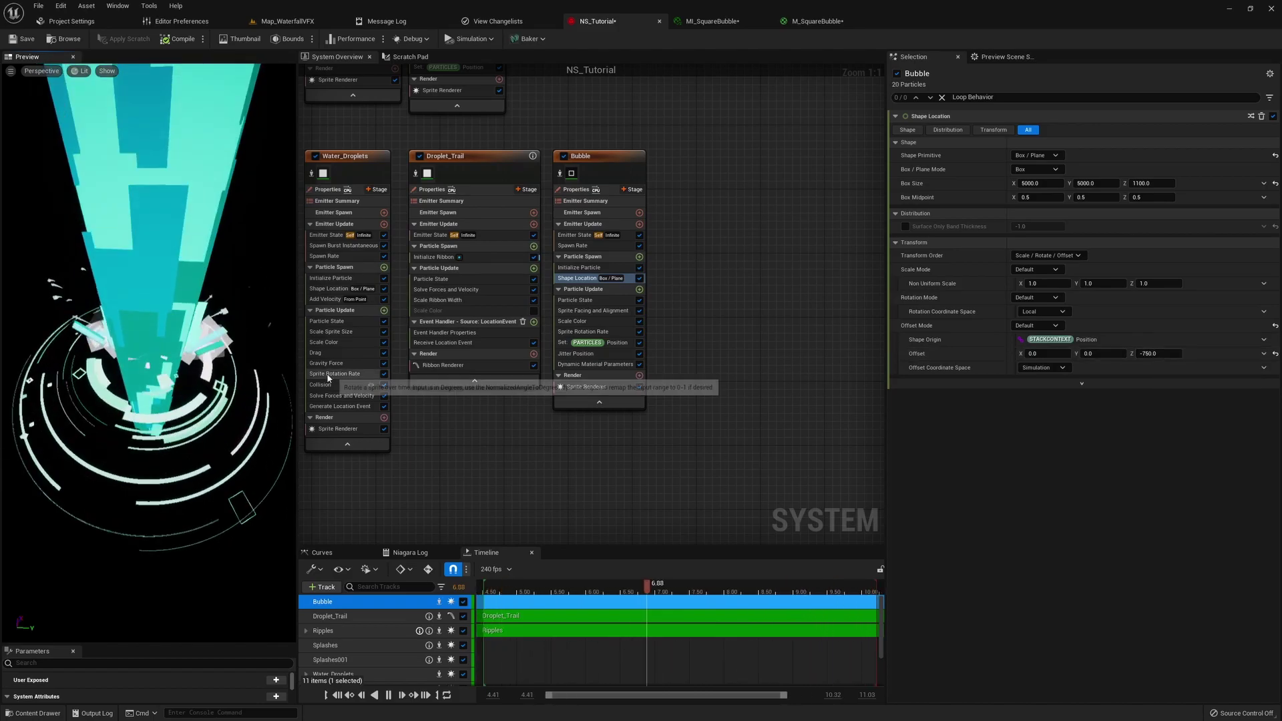
drag(168, 474, 267, 515)
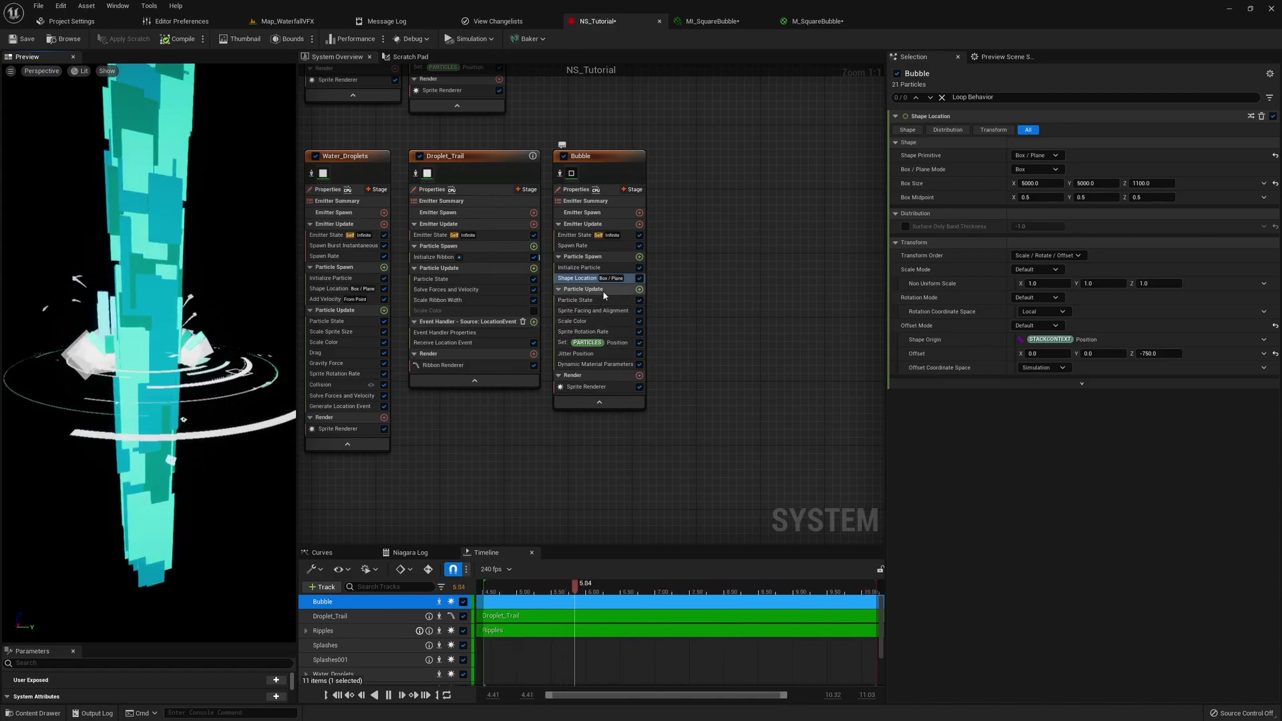
- Review the Sprite Facing, Scale Color, Sprite Rotation Rate, Set Position and Dynamic Material Parameters modules
click(601, 310)
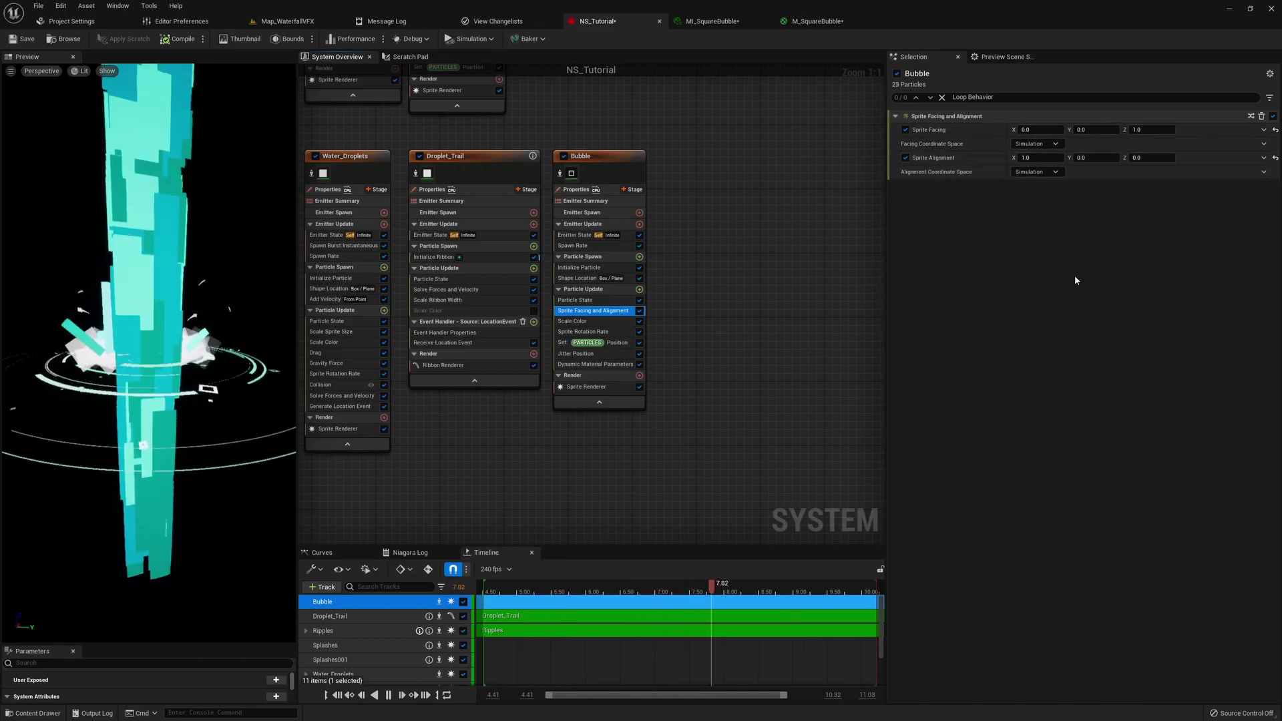
click(1019, 168)
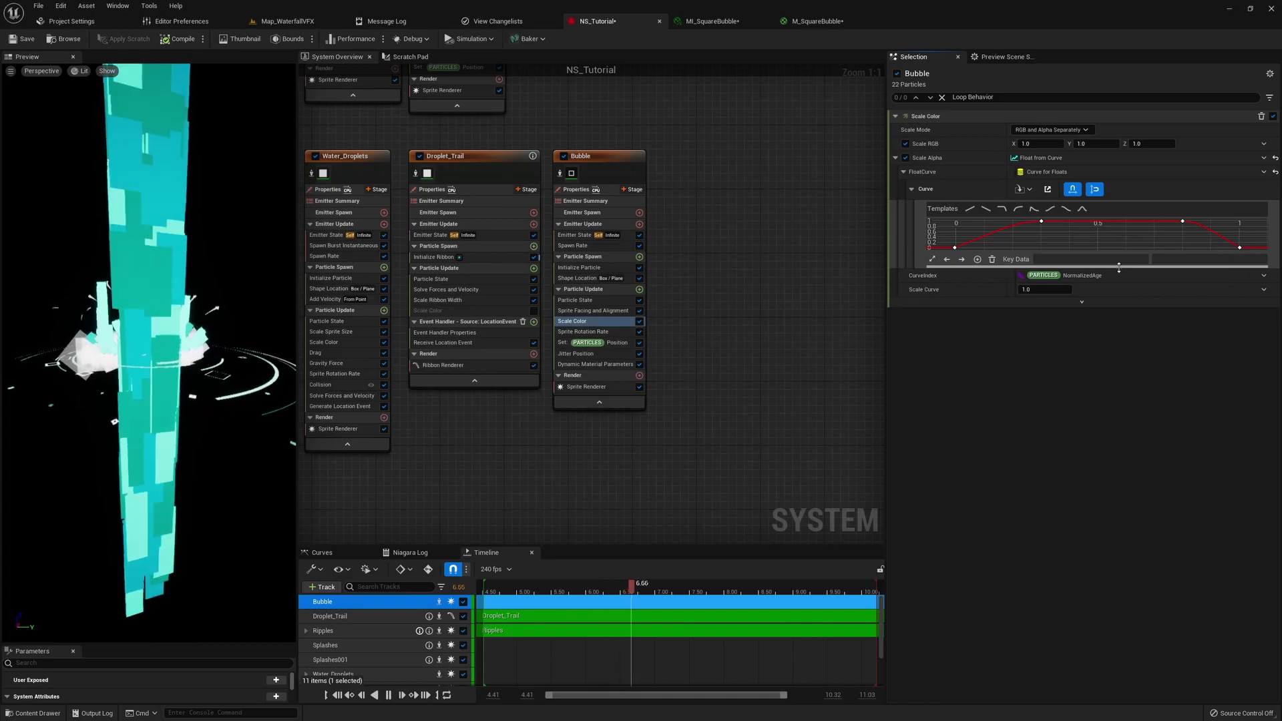
drag(1118, 267, 1108, 522)
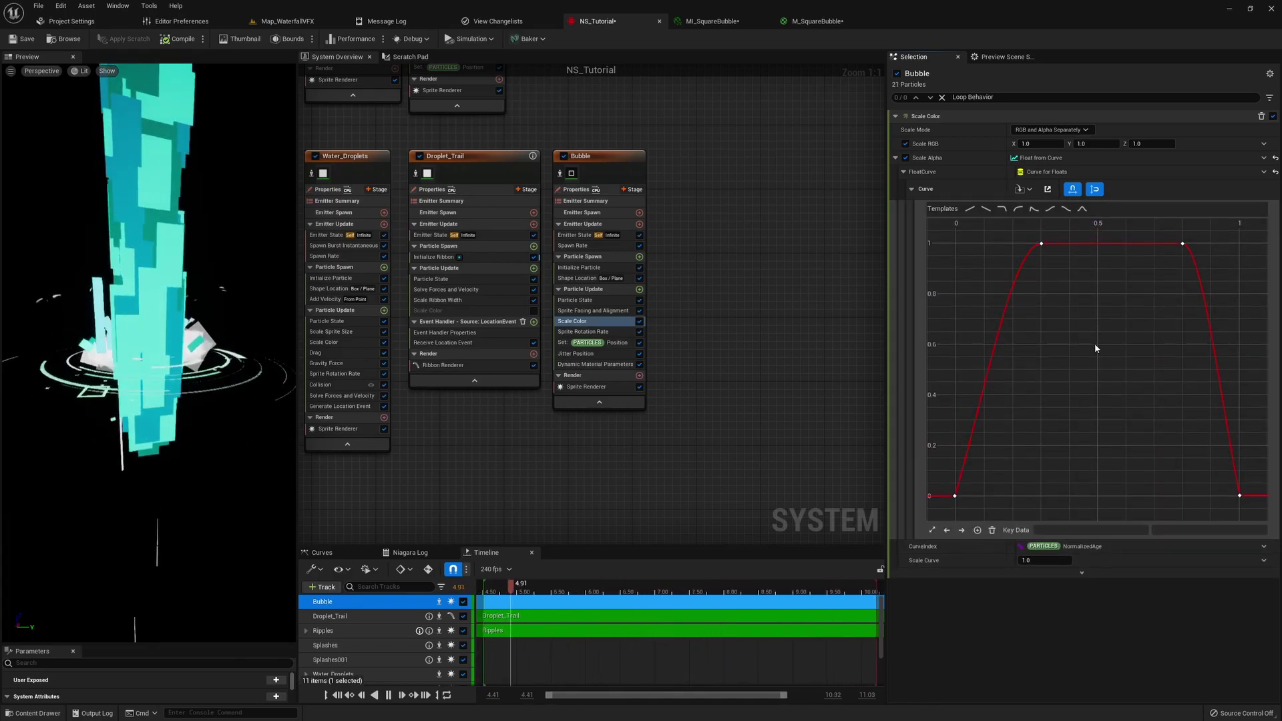
click(583, 332)
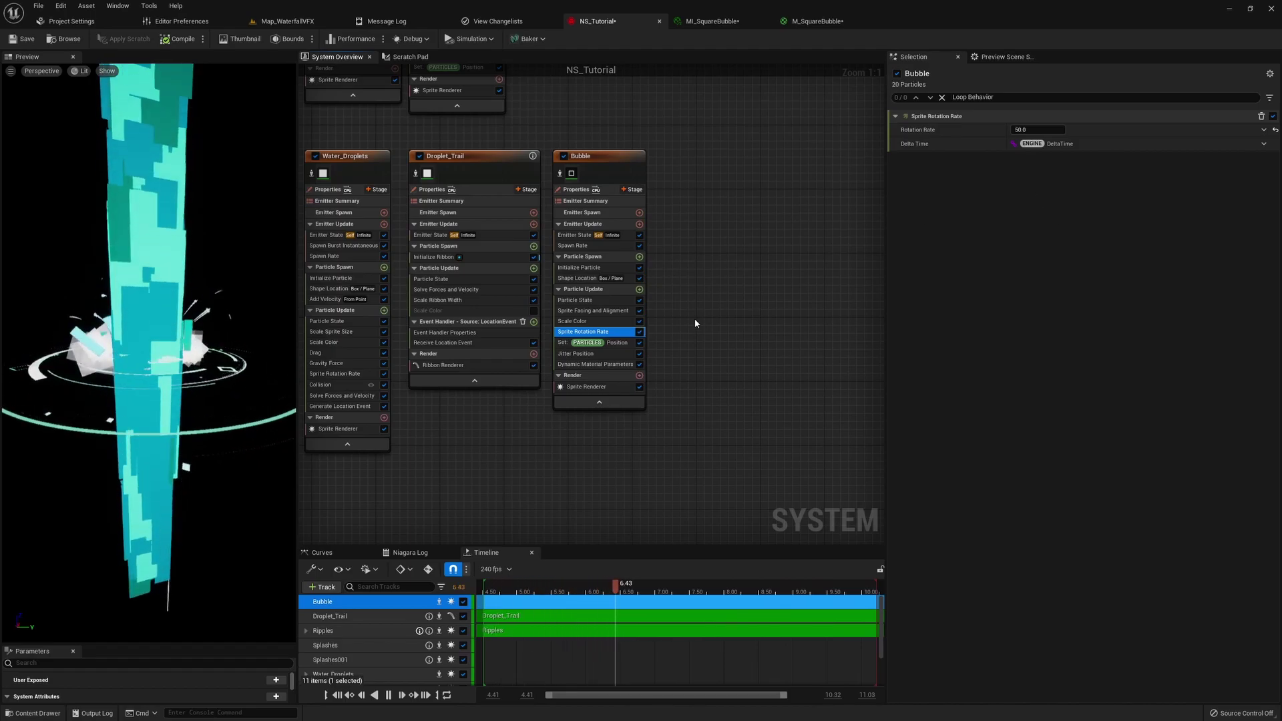
click(622, 343)
click(597, 364)
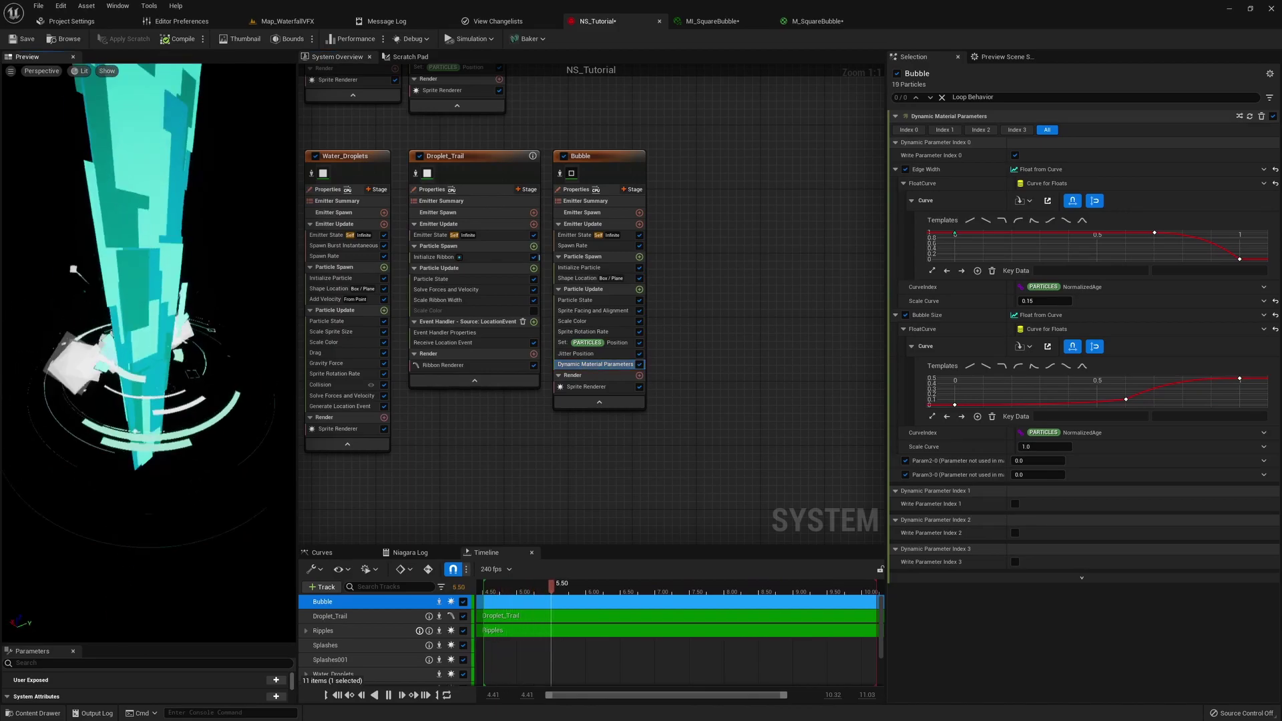
click(616, 341)
- Open the Set Position Z curve editor and zoom the graph in on its keys
click(576, 491)
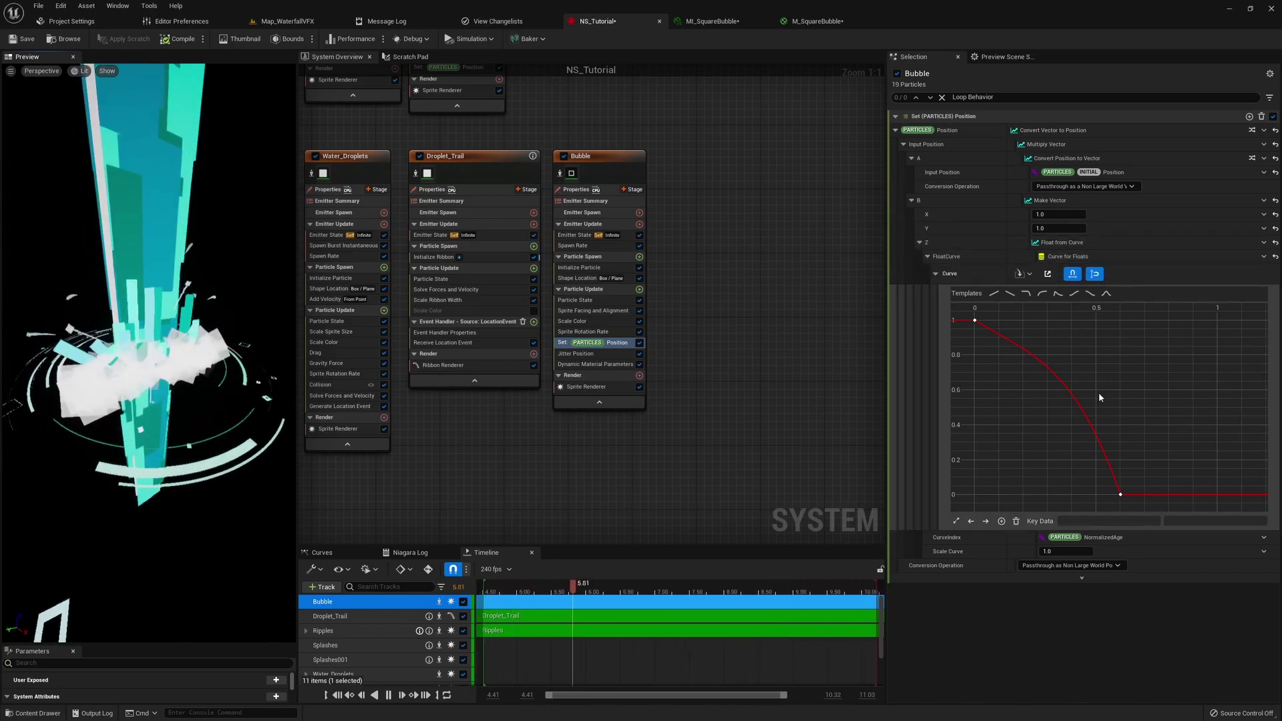
scroll(1159, 402, up, 3)
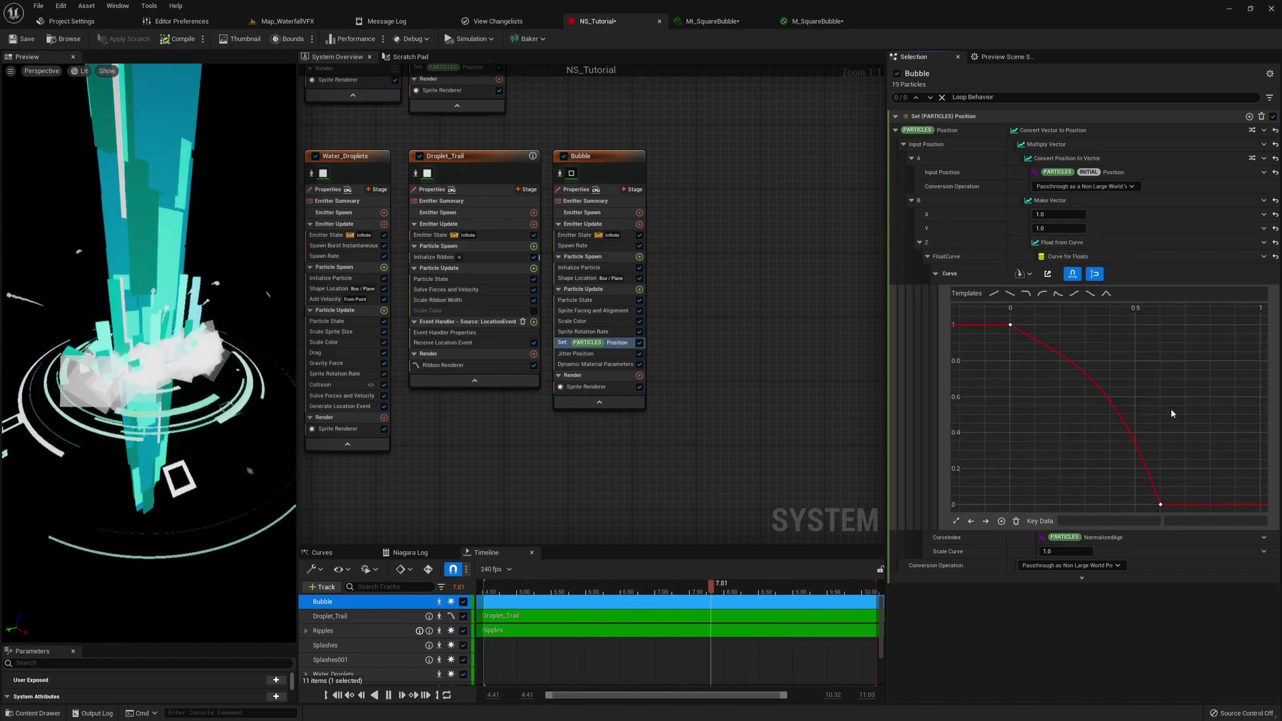
scroll(1020, 386, down, 3)
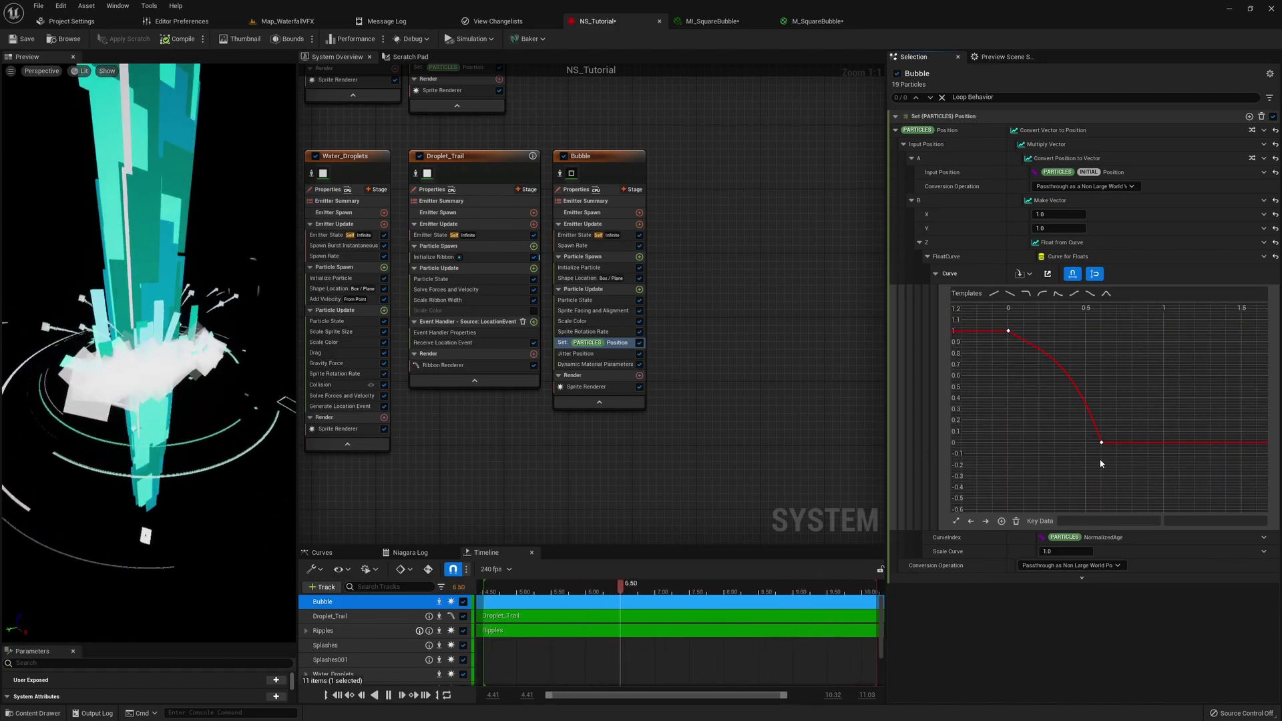
scroll(1101, 463, up, 3)
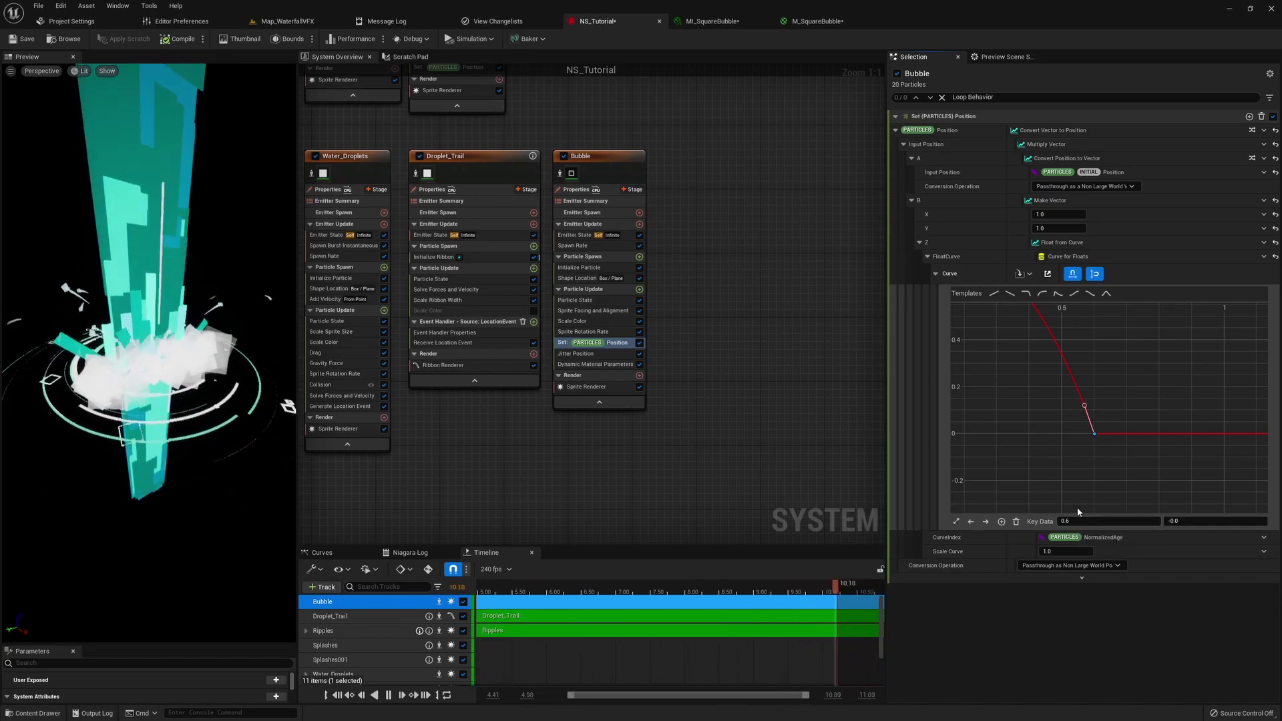
click(1060, 463)
scroll(1057, 466, down, 4)
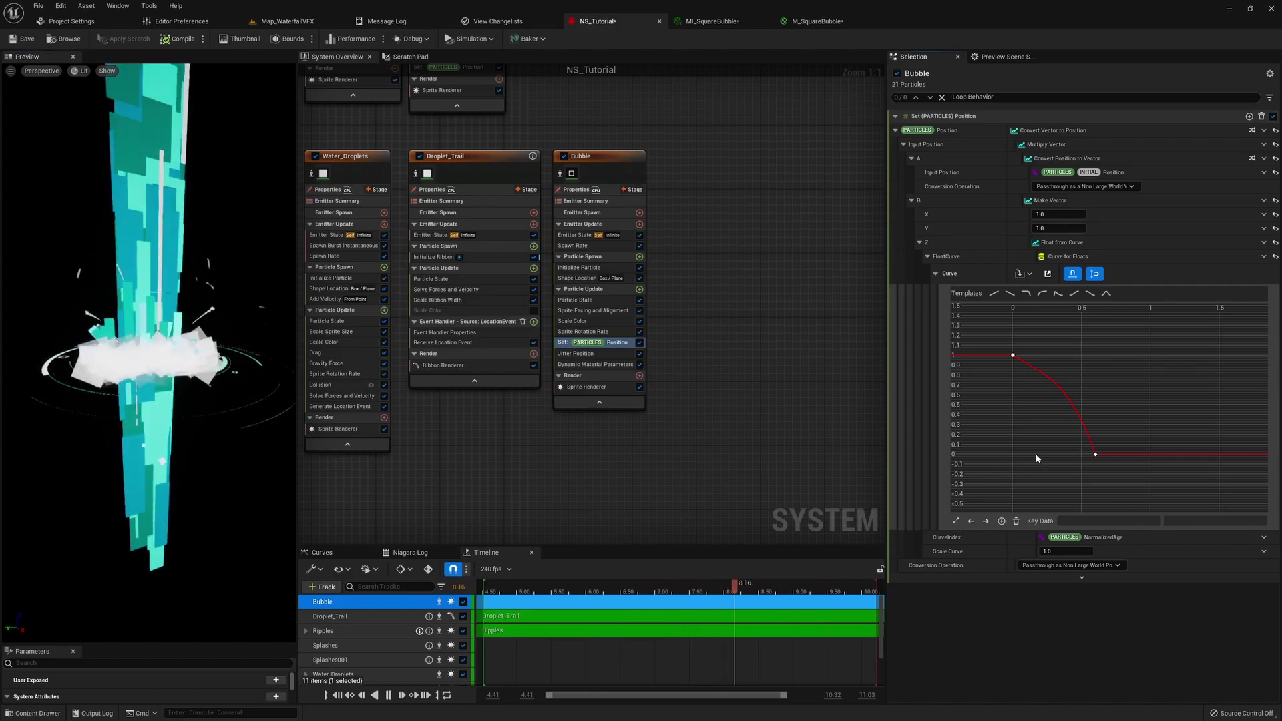
- Drag the first key's tangent so the curve bows smoothly from 1 to 0 by age 0.6
click(1012, 355)
drag(1040, 379, 1051, 431)
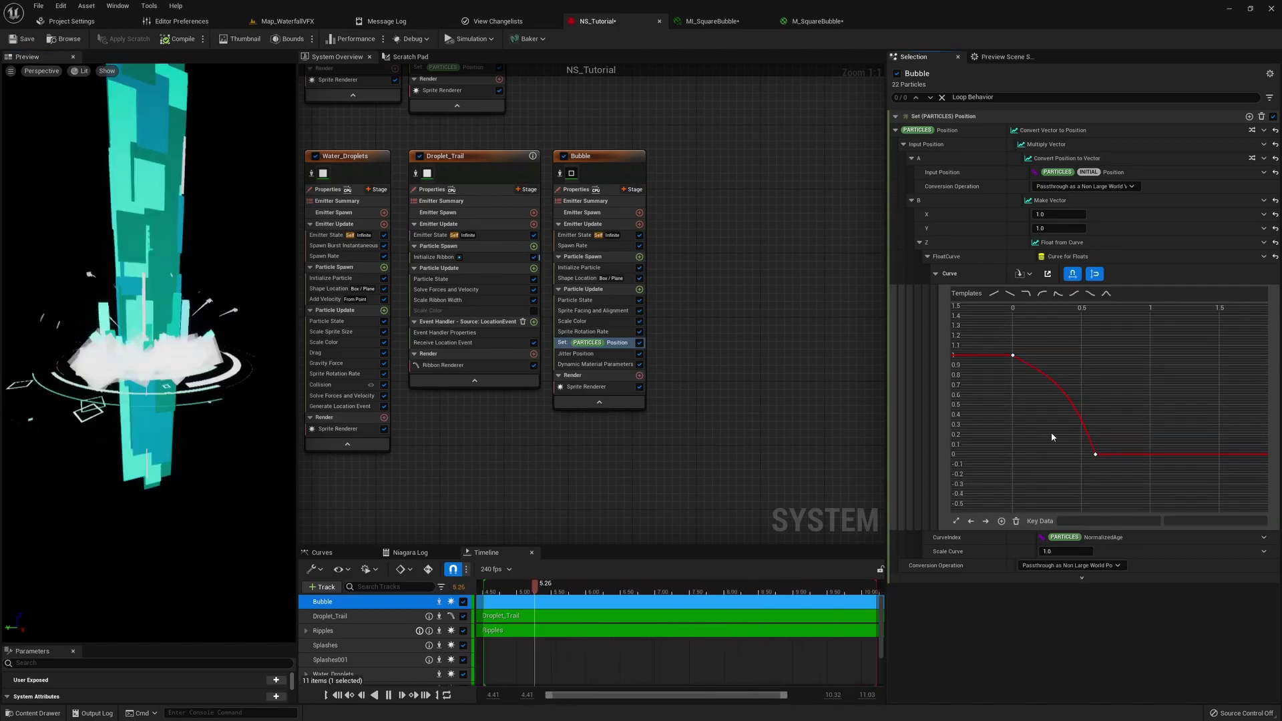
click(1094, 455)
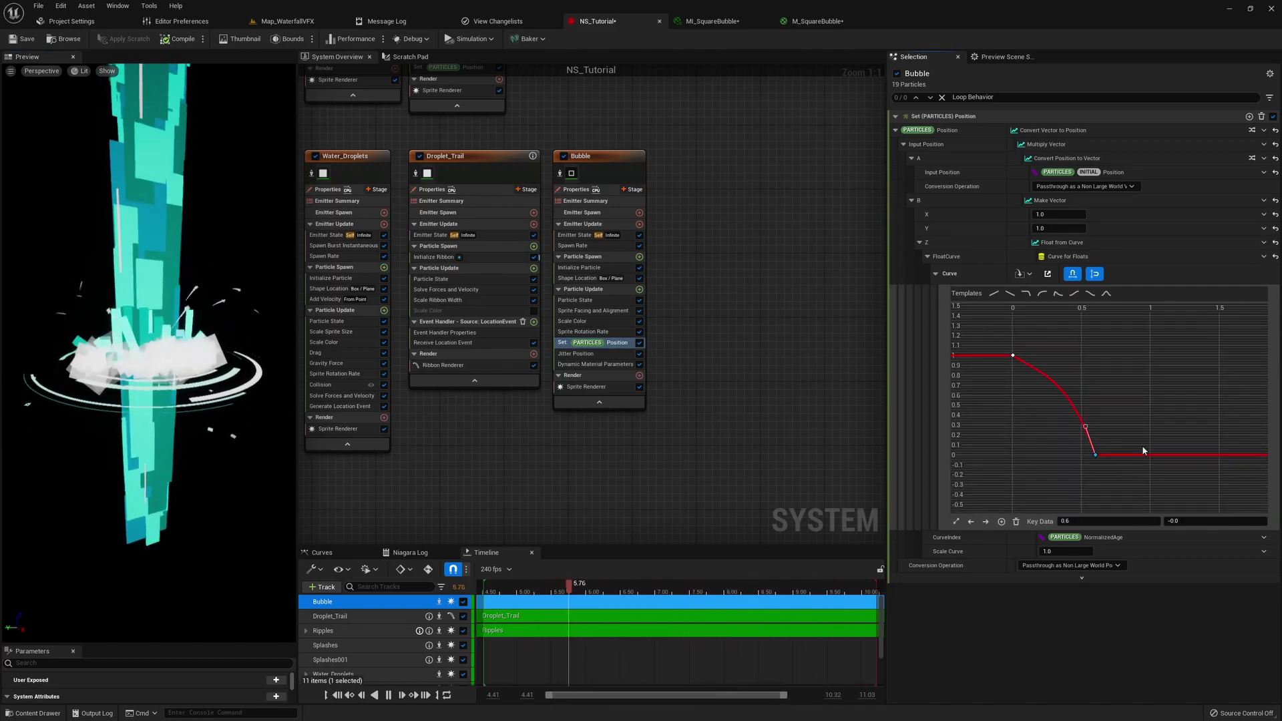
- Enlarge the Bubble's Jitter Position curve graph and inspect its start and age-0.6 keys
click(609, 353)
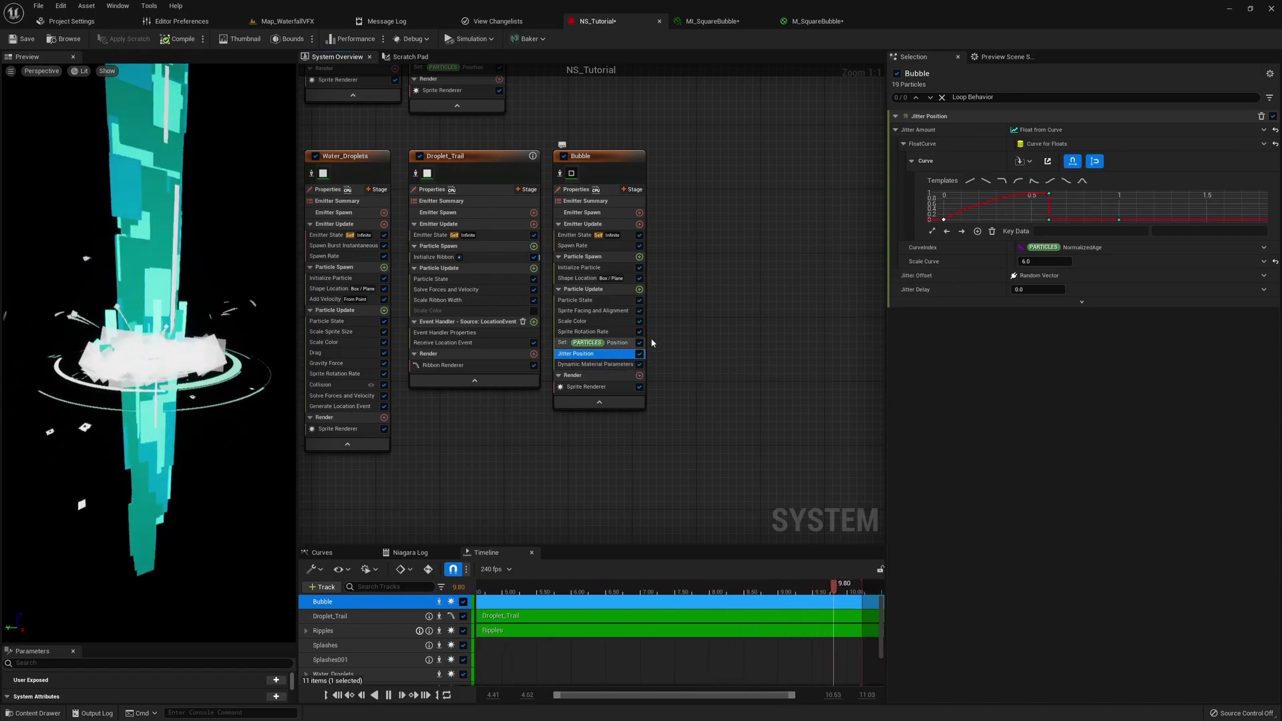
drag(1101, 226, 1101, 371)
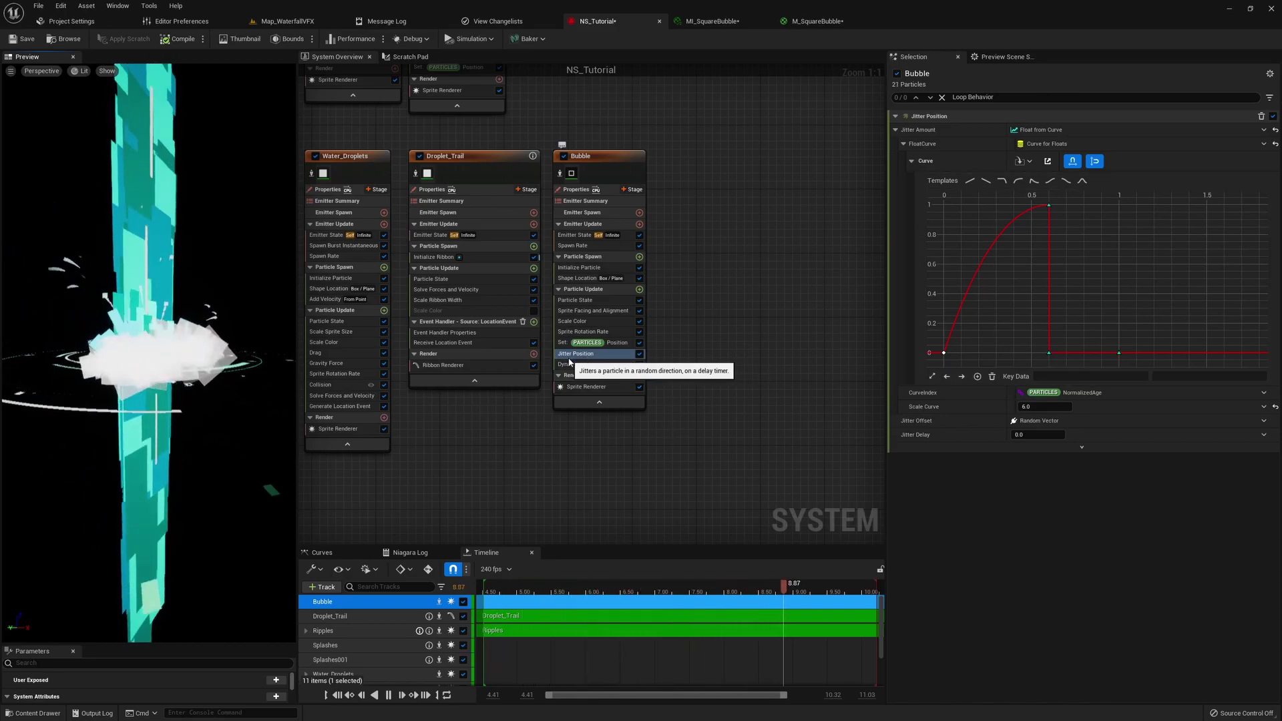
scroll(987, 334, down, 2)
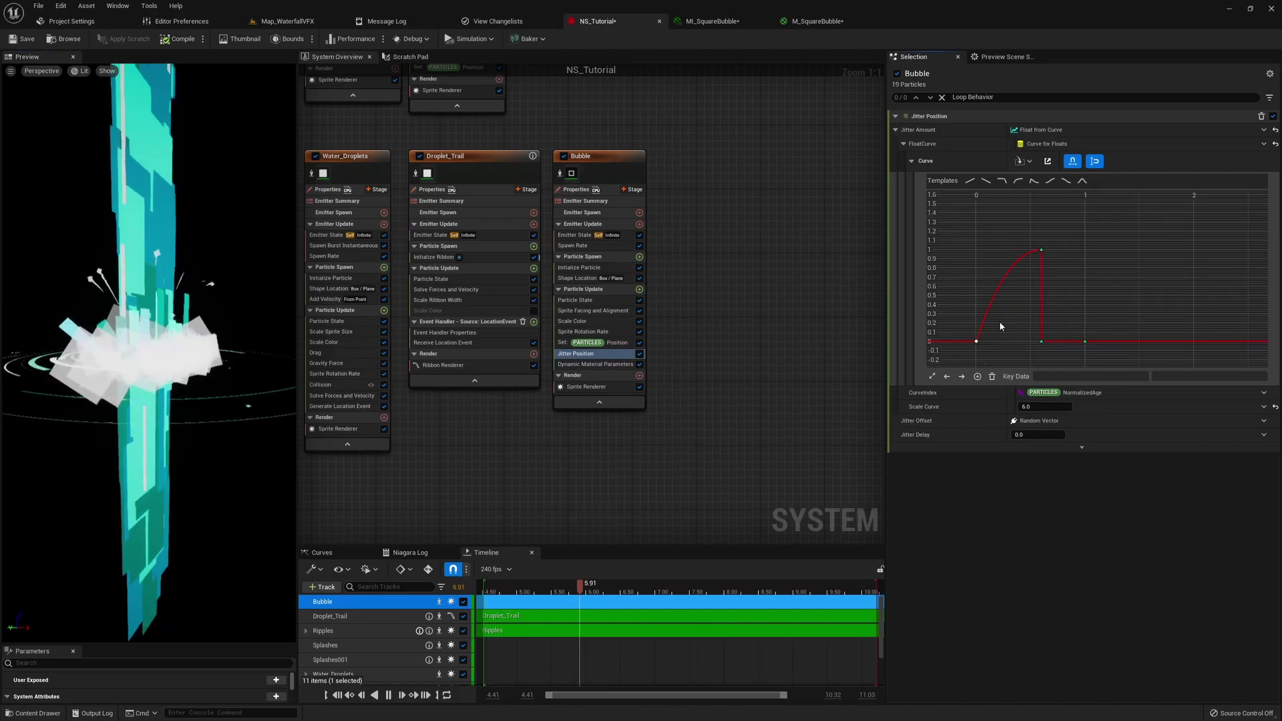
scroll(1022, 315, up, 1)
scroll(1021, 320, down, 1)
click(993, 333)
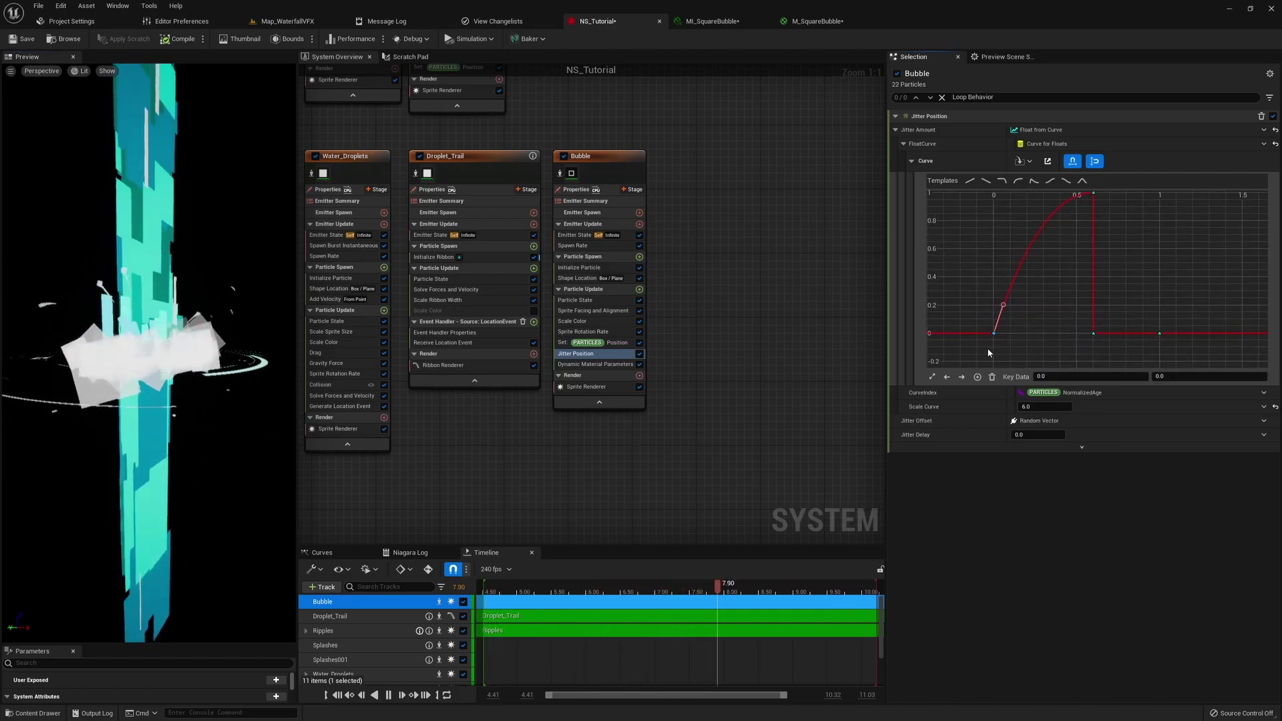
mouse_move(1083, 212)
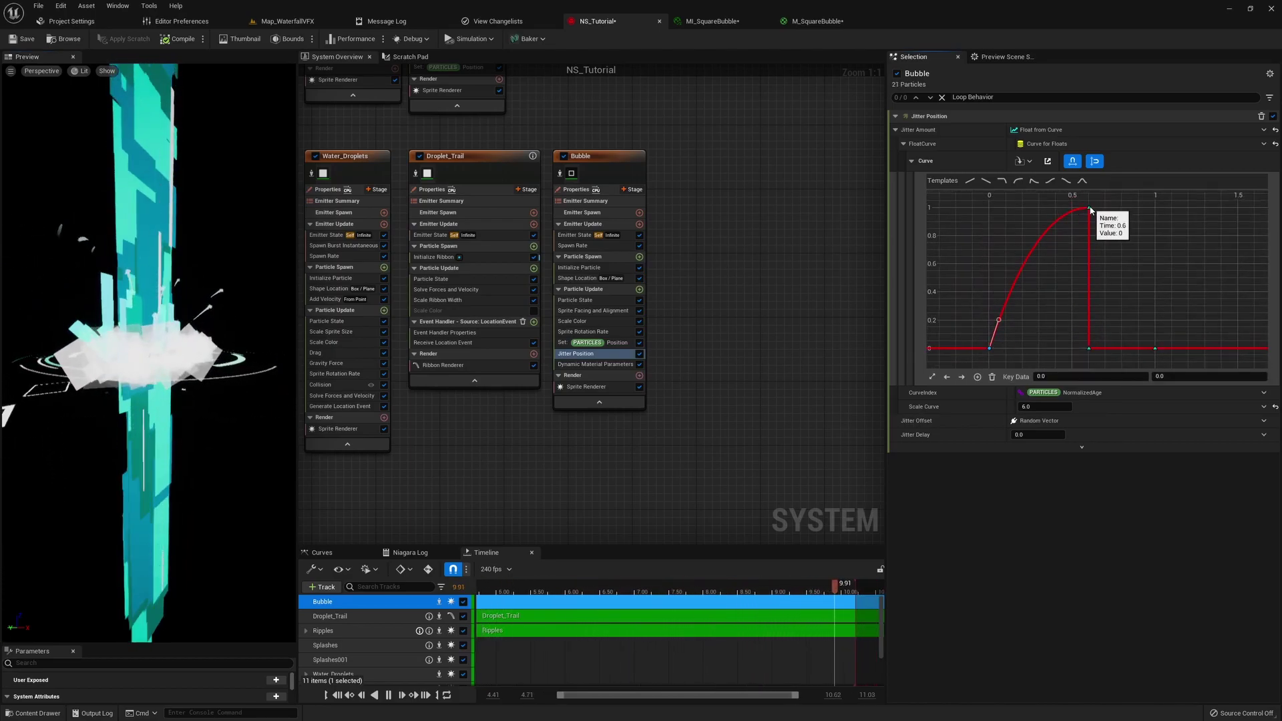
drag(1129, 224, 1129, 224)
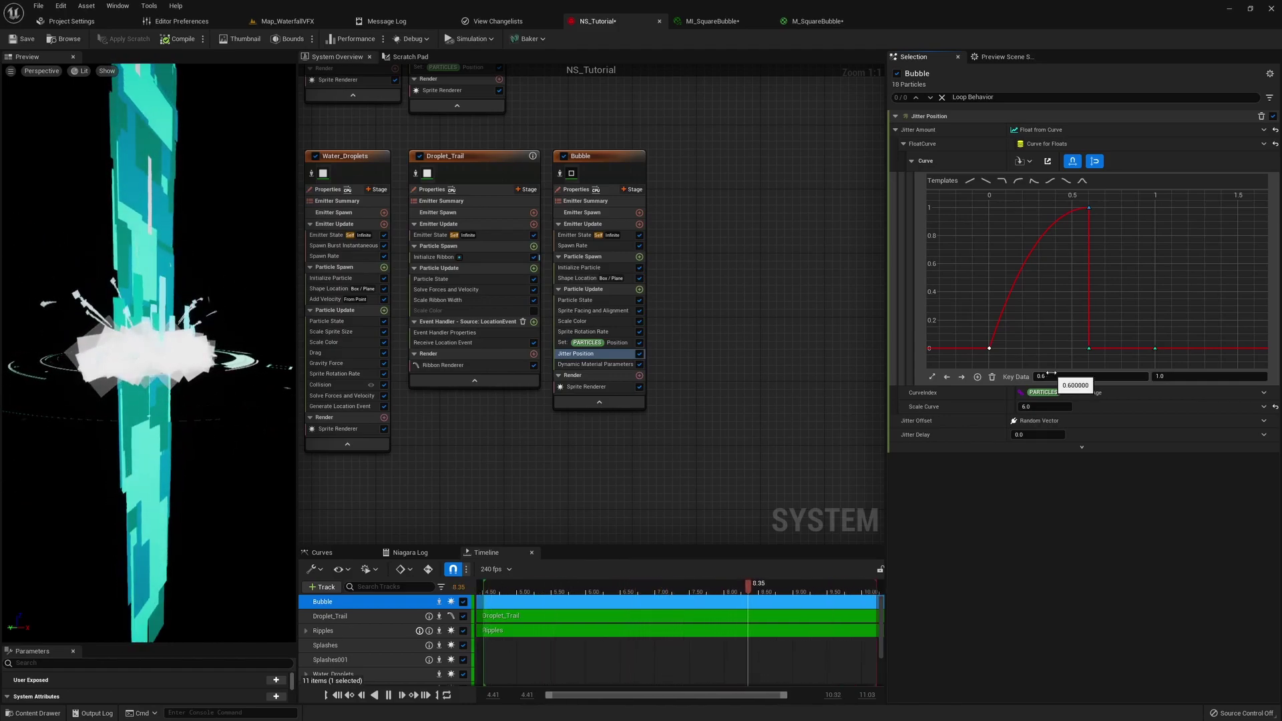
click(1089, 347)
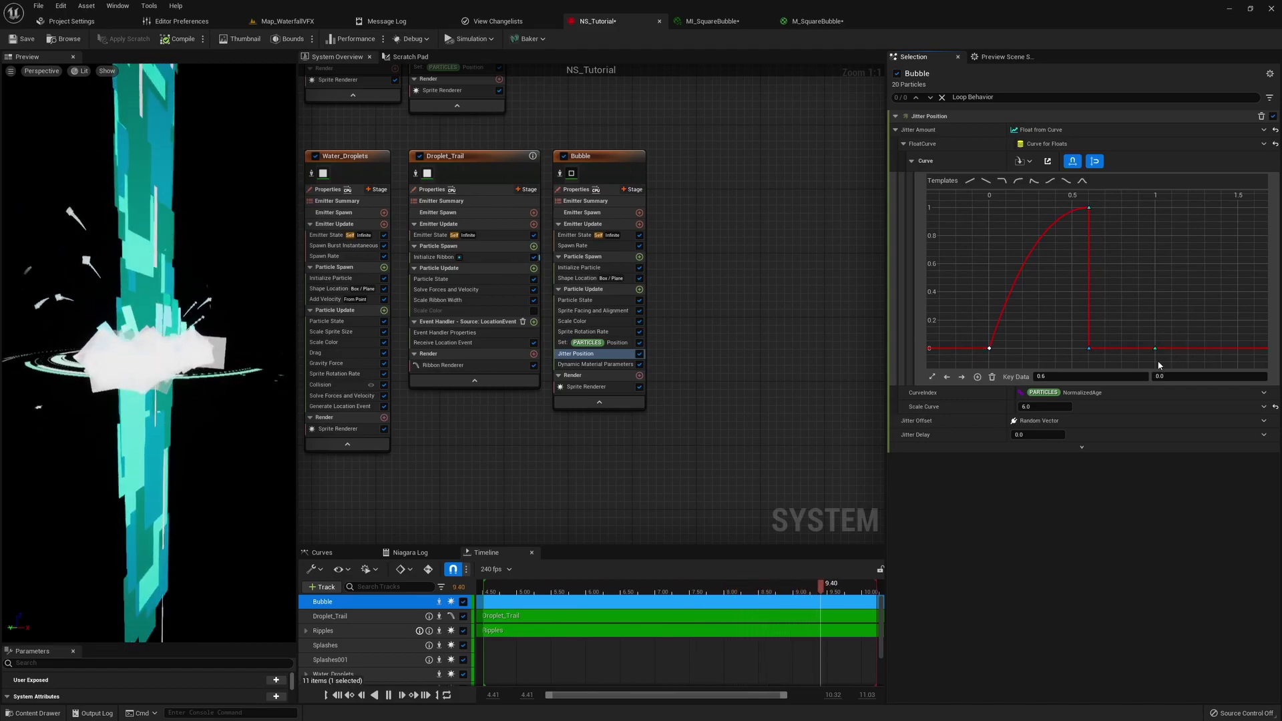
- Set the Jitter Position Scale Curve to 50
click(933, 407)
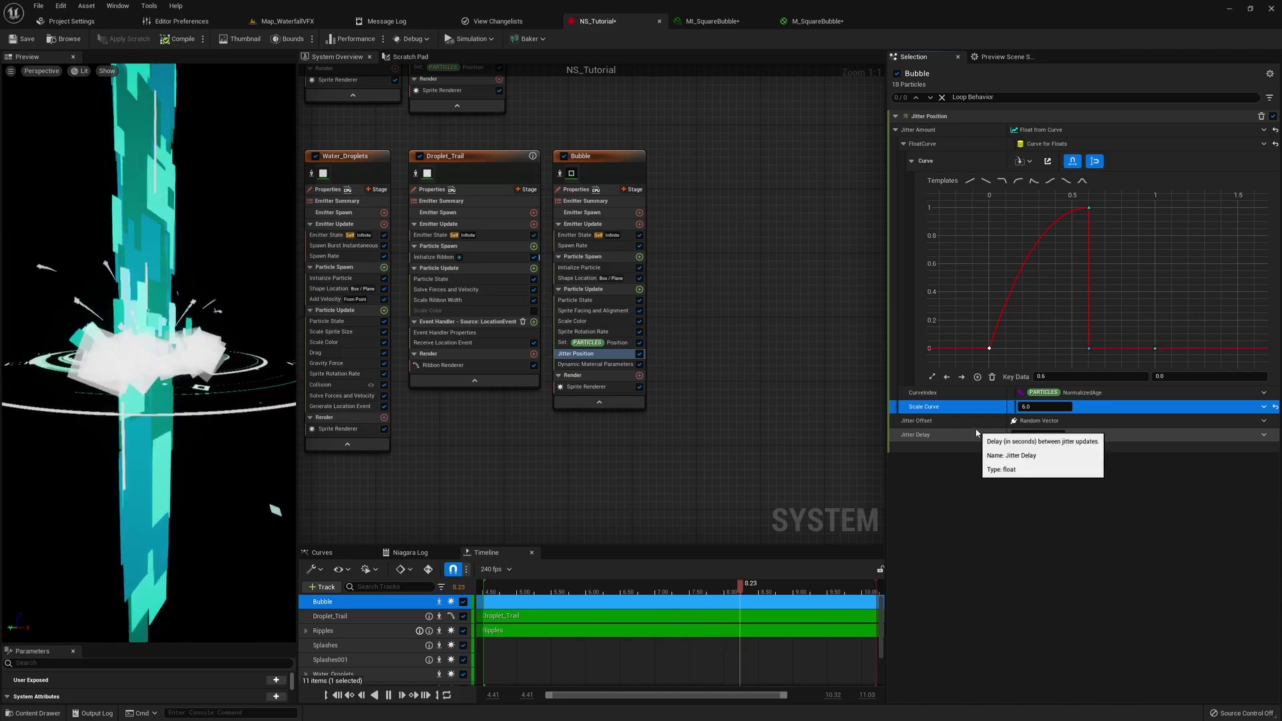
click(1045, 406)
text(50)
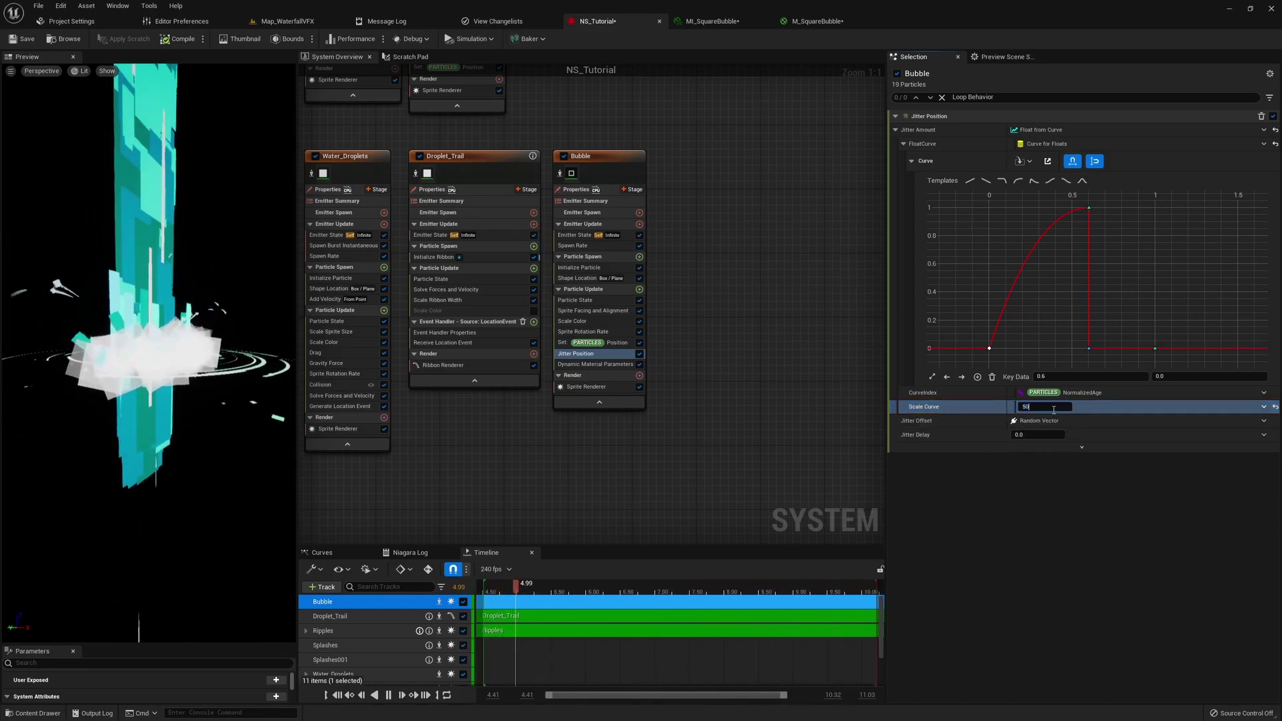
key(Return)
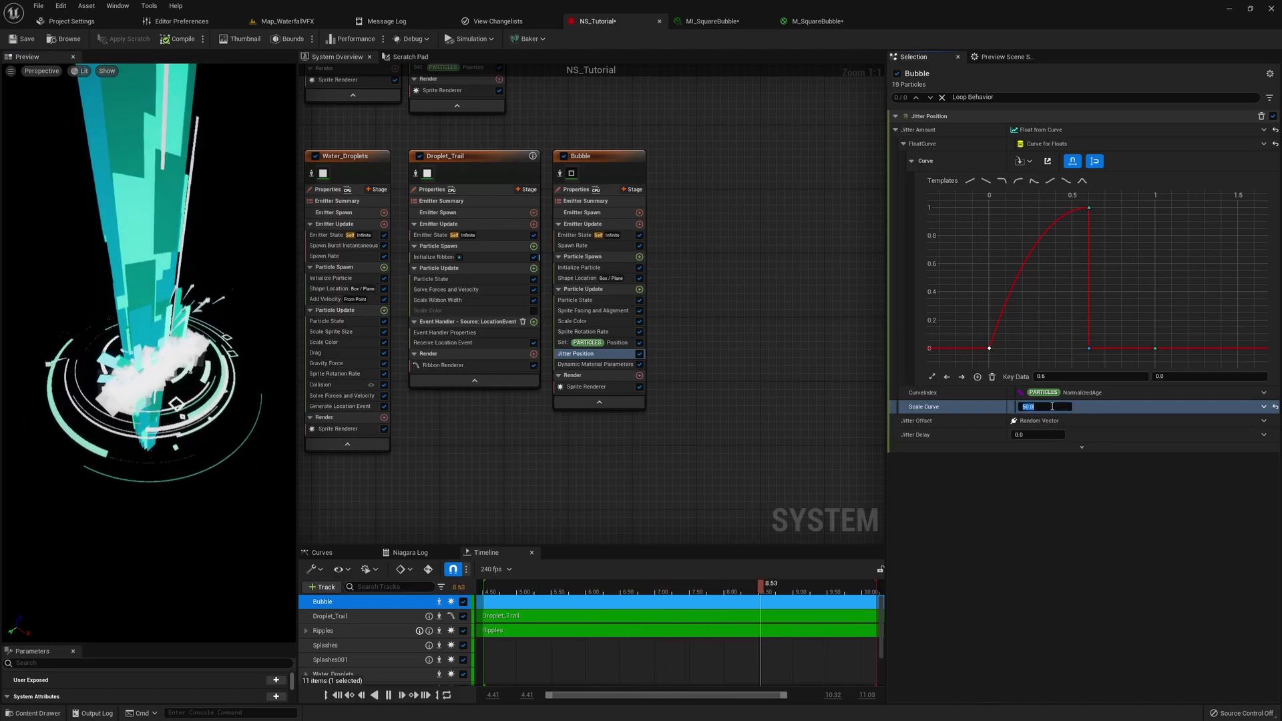
- Enlarge the Bubble Size curve graph and inspect its keys at start, 0.6 and 1.0
click(598, 364)
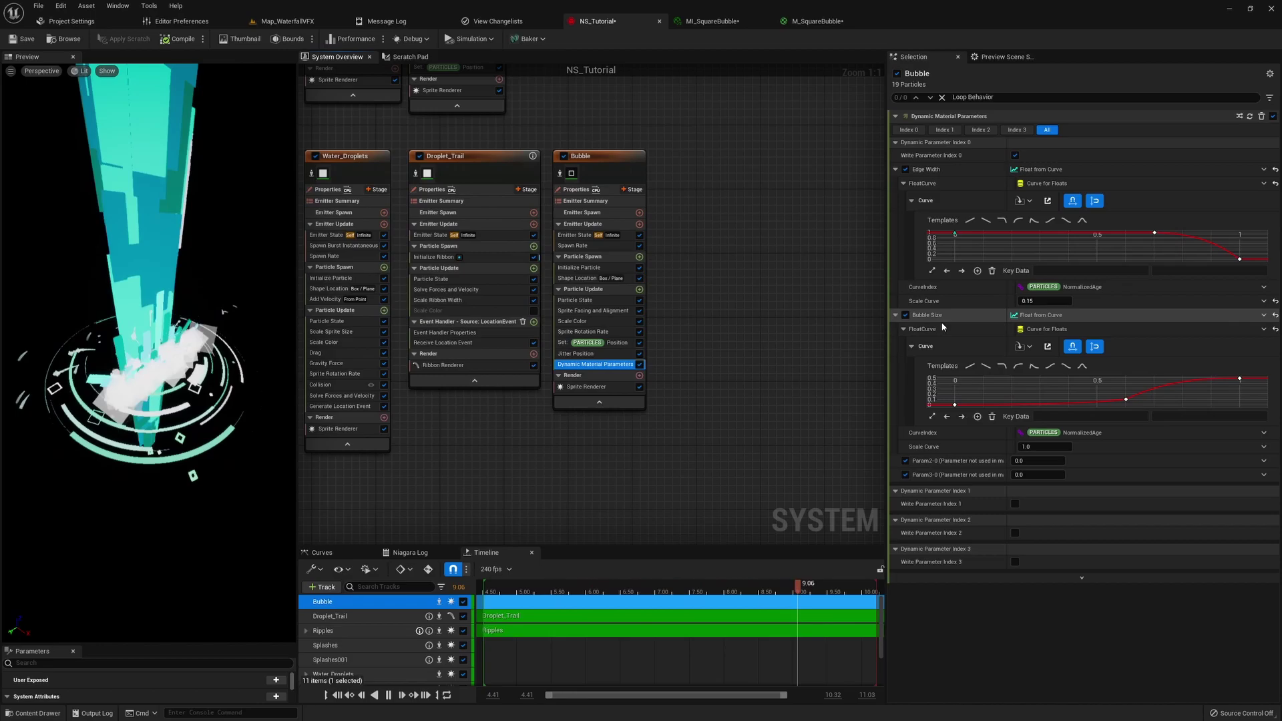
drag(1236, 409, 1238, 563)
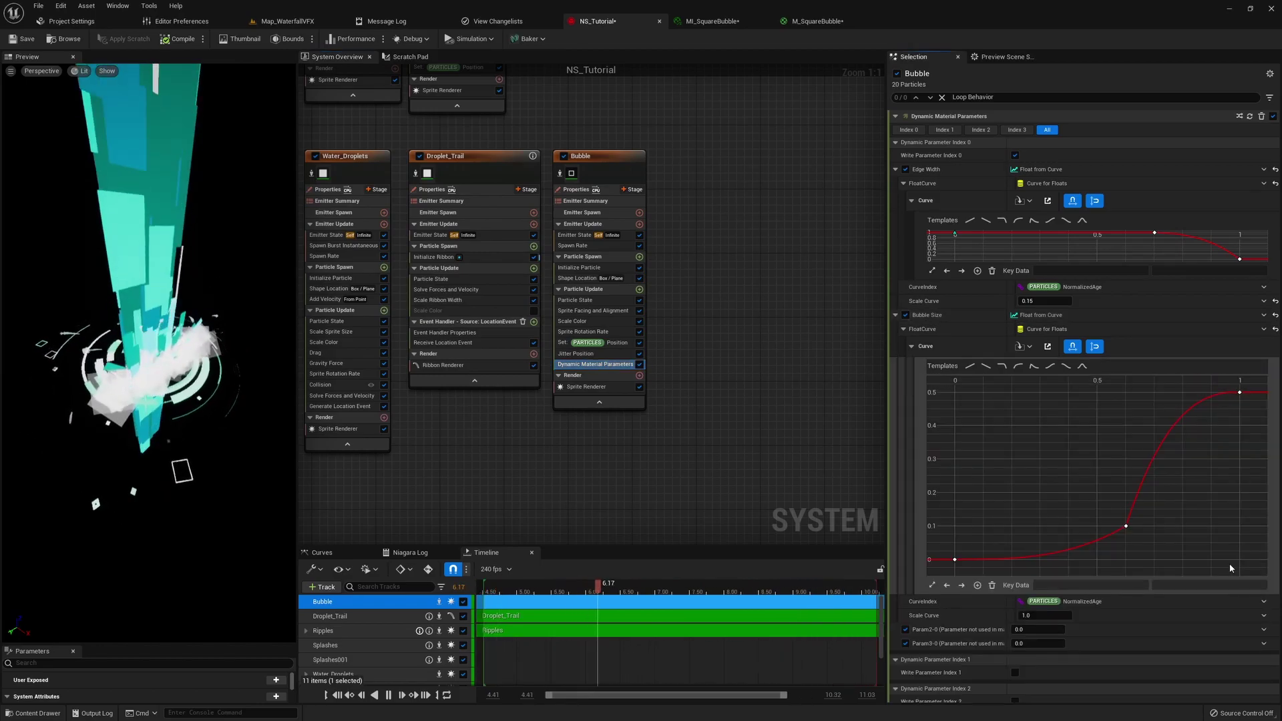
drag(927, 488, 963, 530)
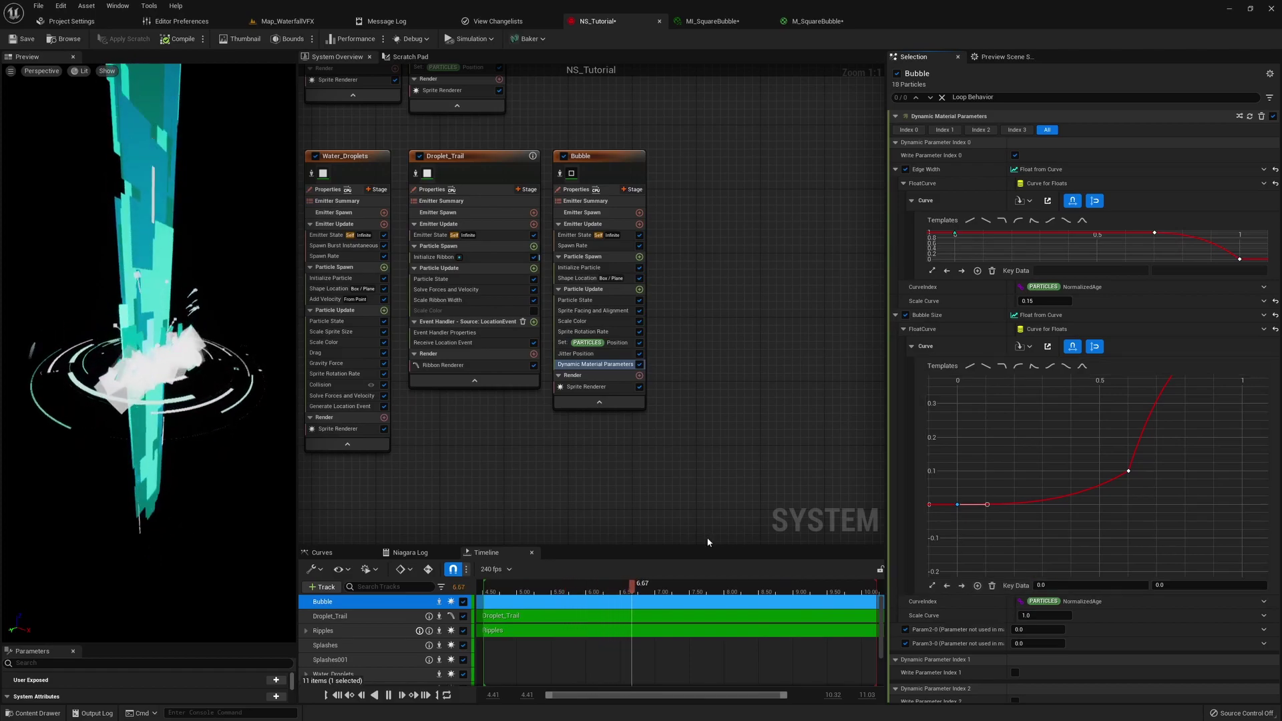
click(981, 529)
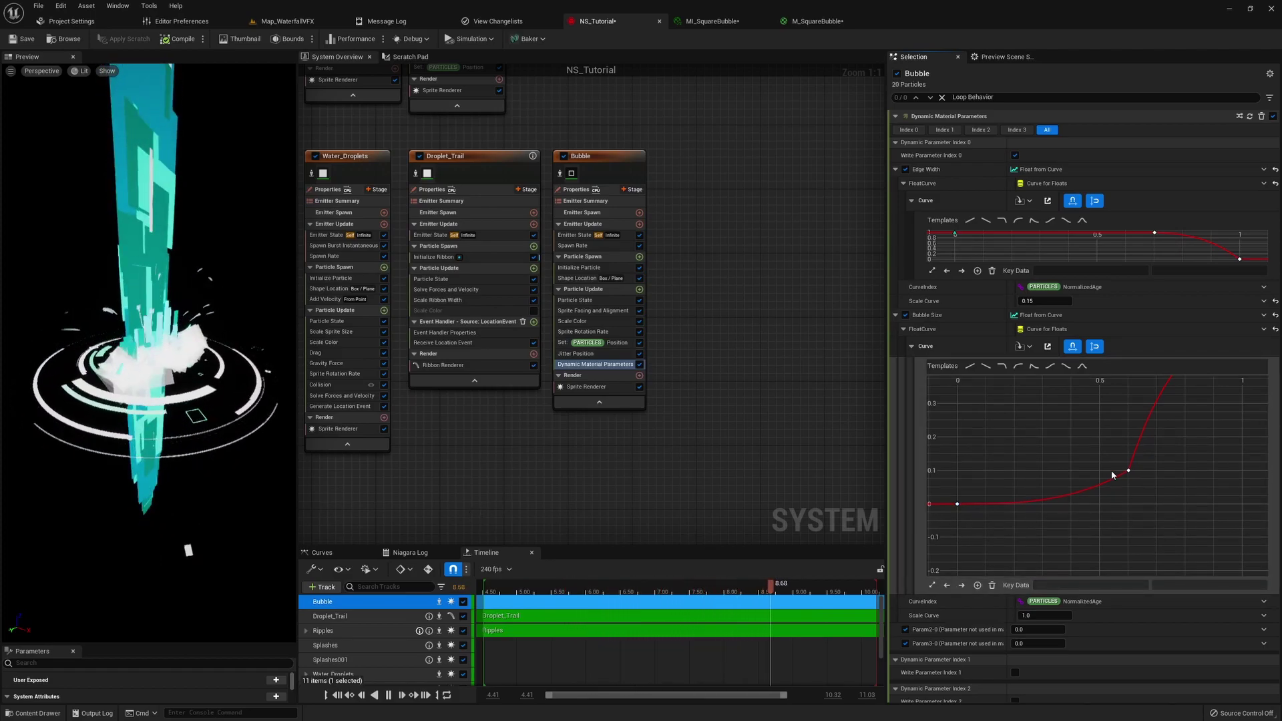
click(1128, 471)
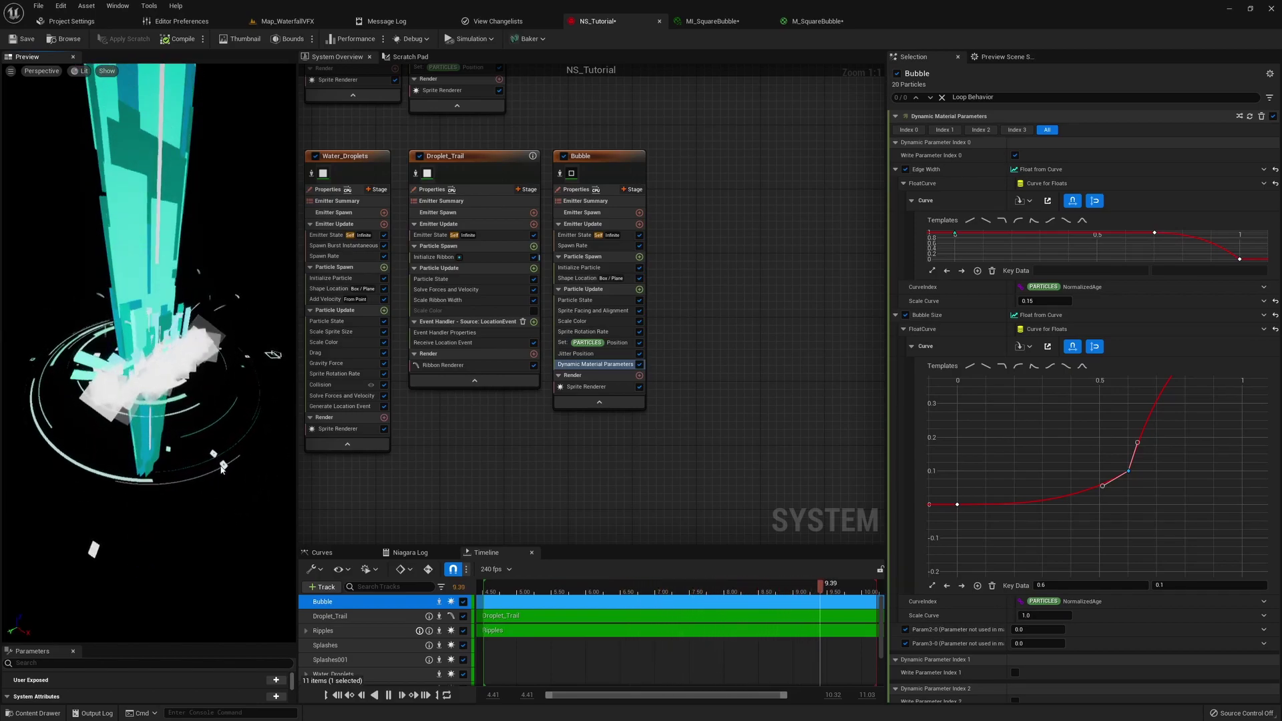
click(1199, 505)
scroll(1168, 518, down, 3)
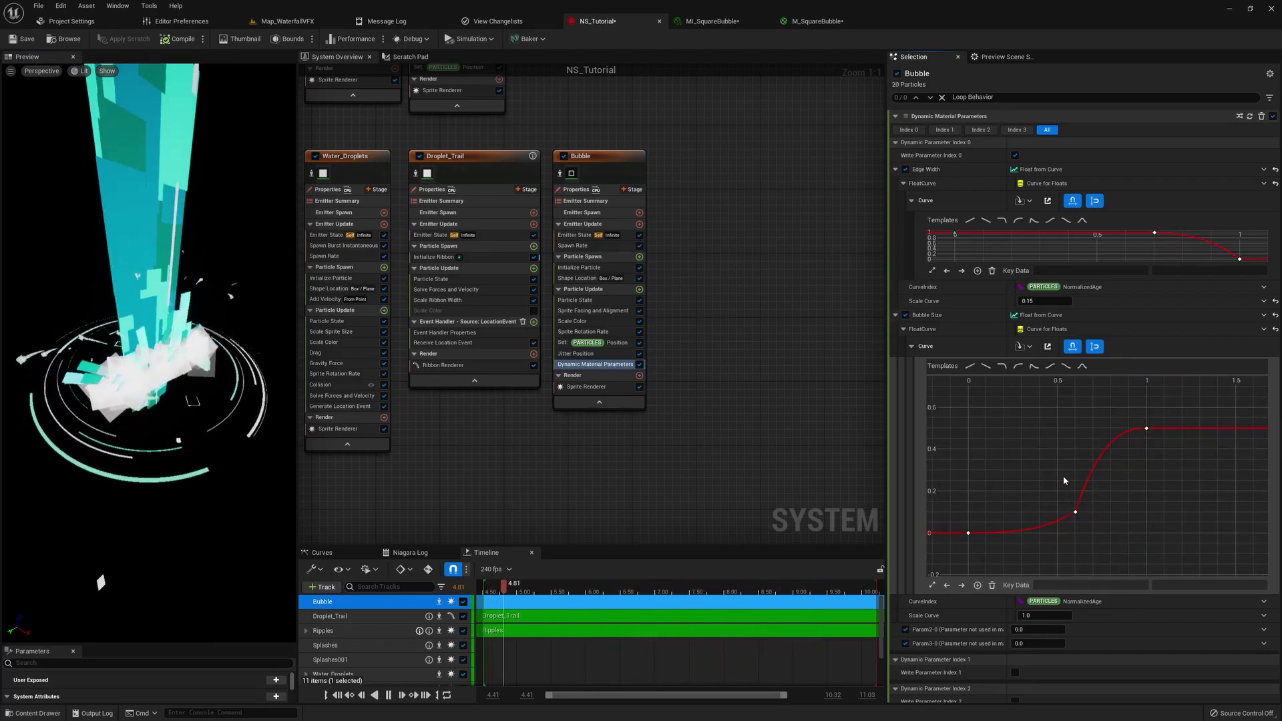
click(1146, 427)
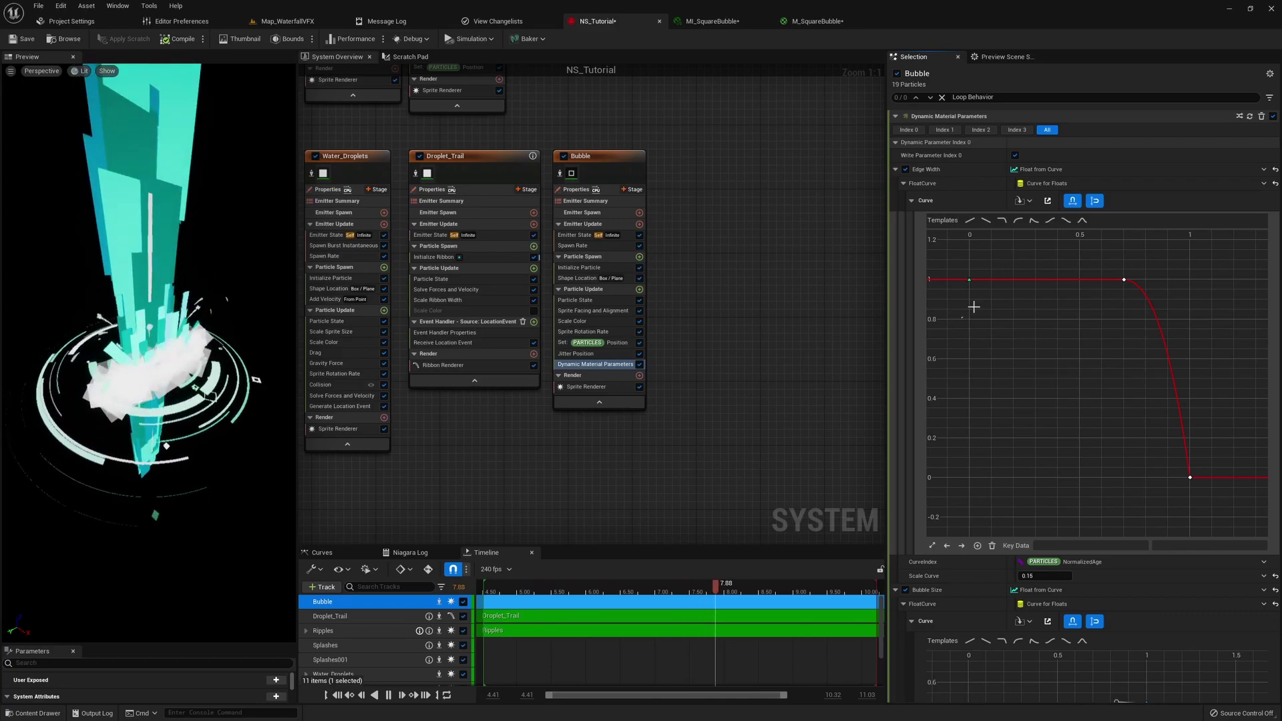
- Inspect the Edge Width keys near age 0.6, keeping its Scale Curve at 0.16
drag(1171, 256, 1171, 256)
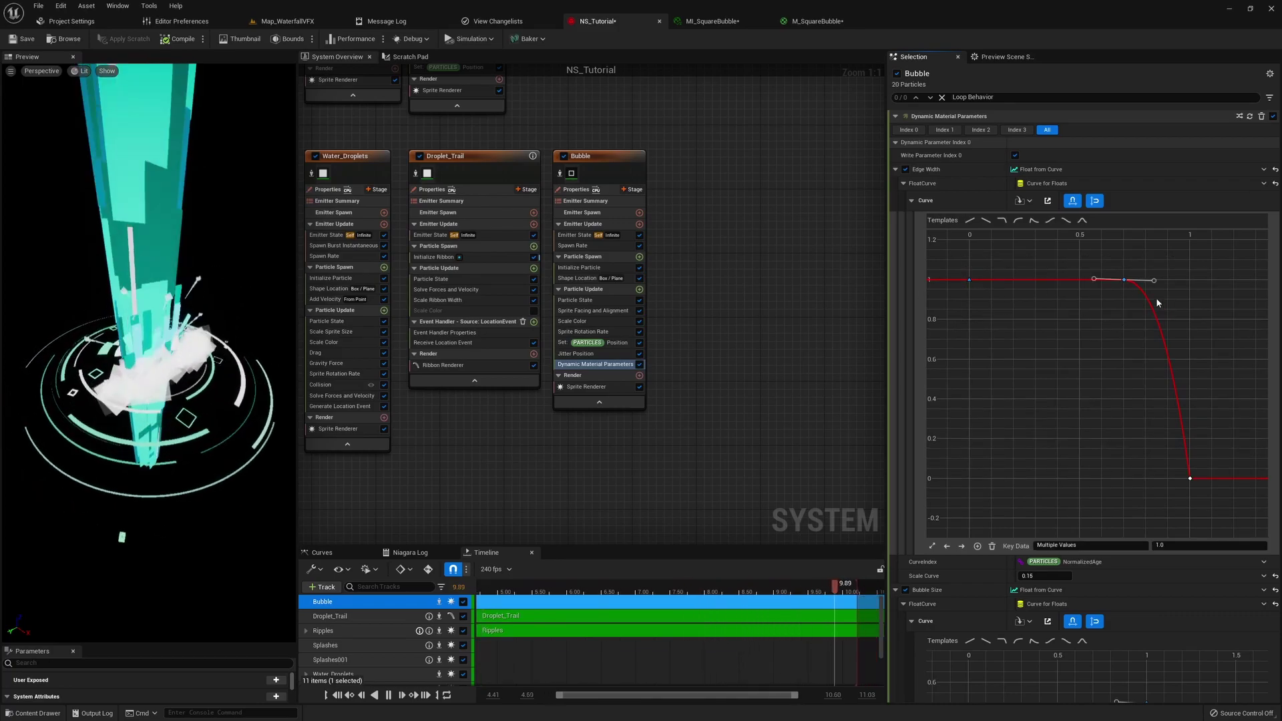
click(1123, 279)
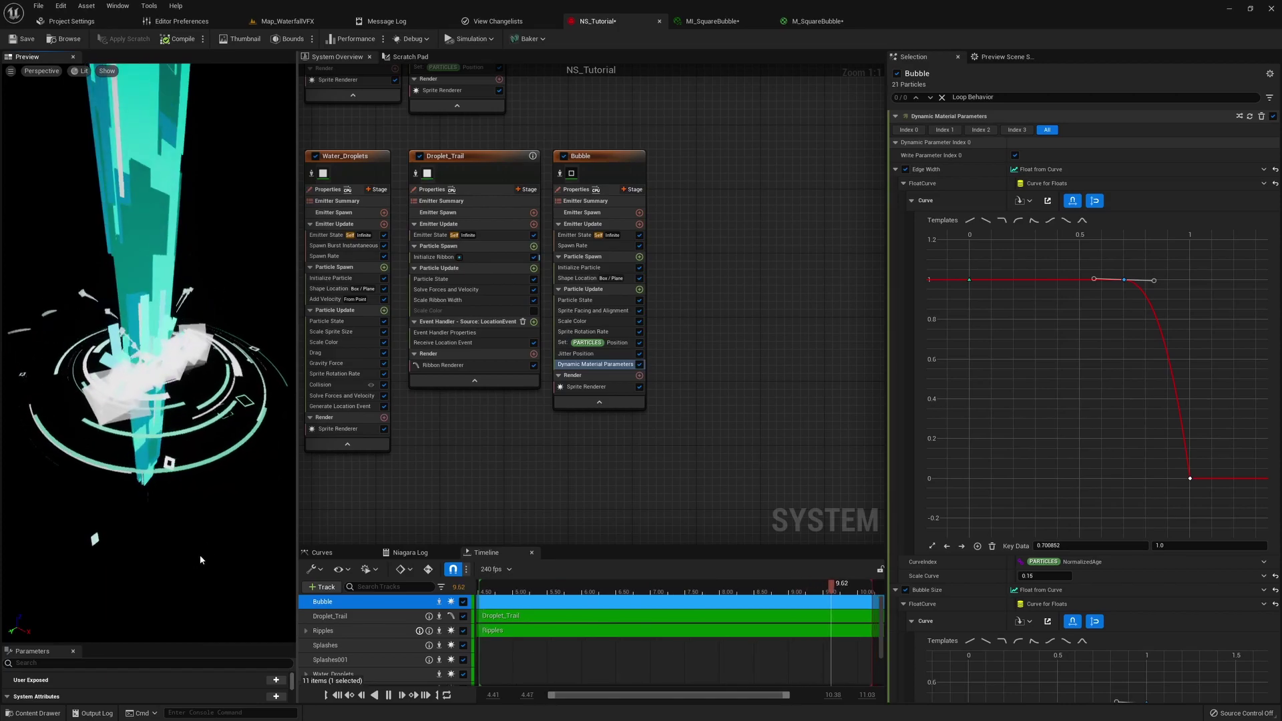
click(932, 578)
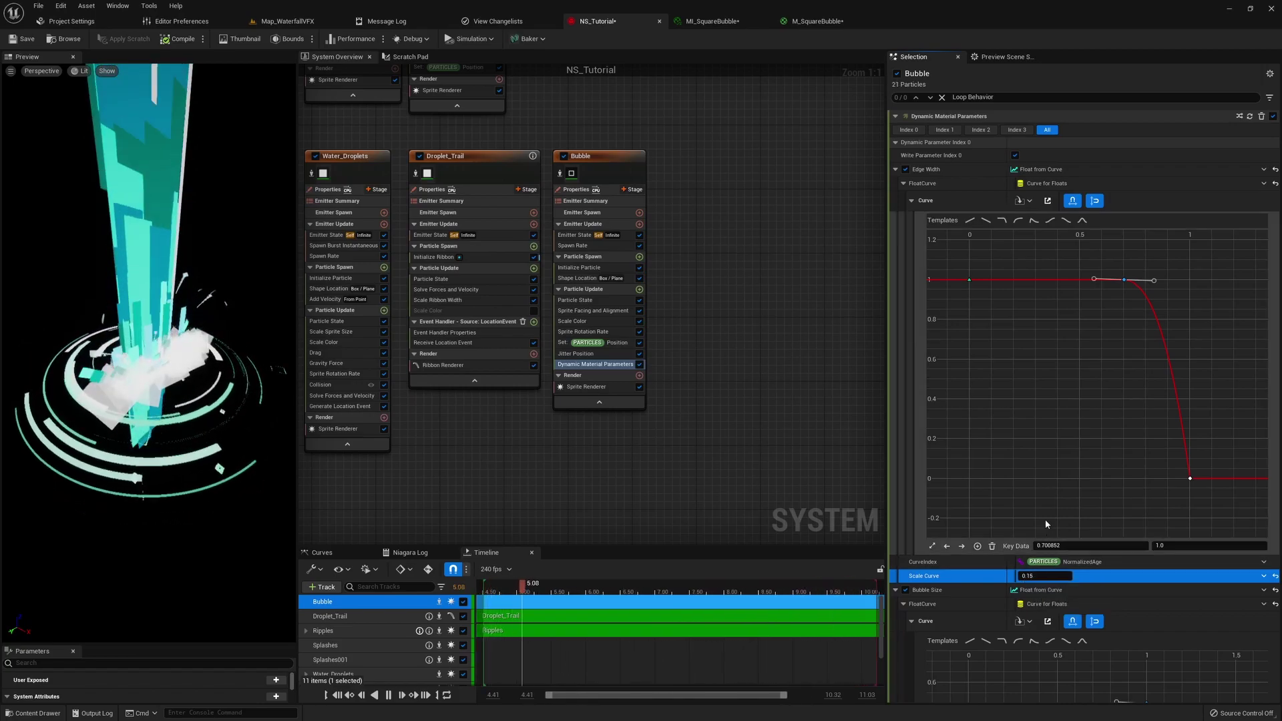
click(236, 487)
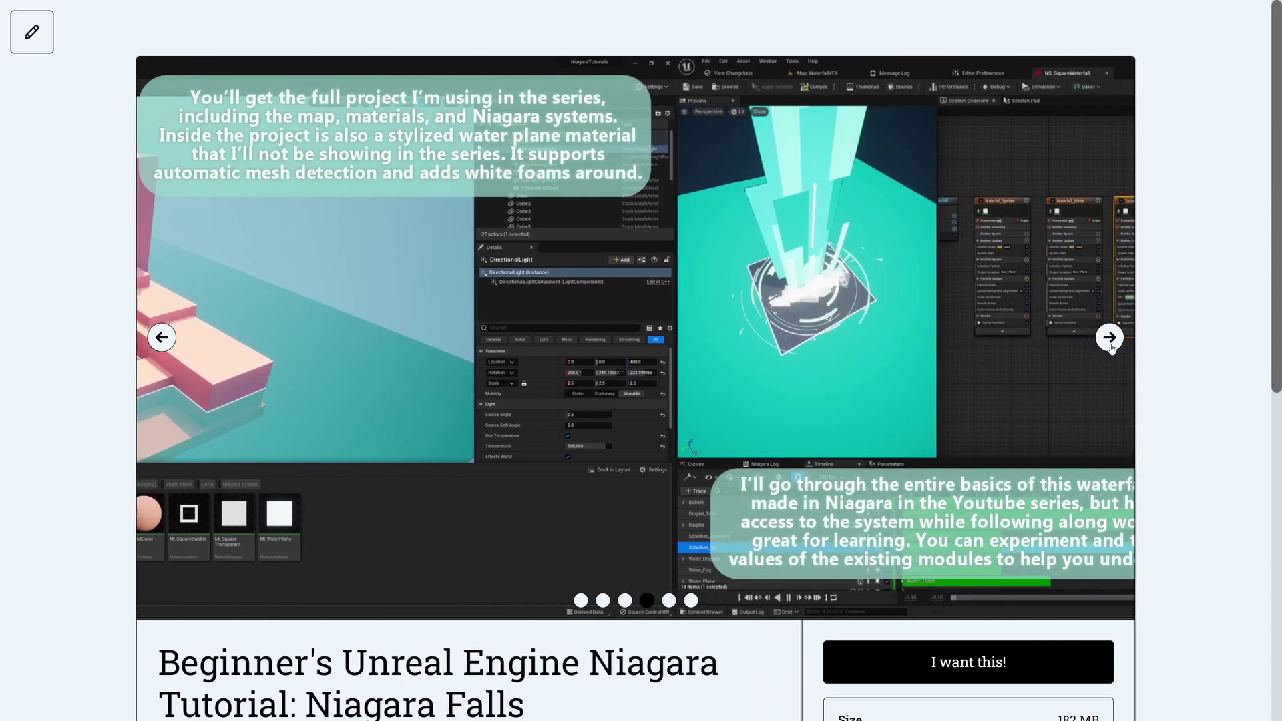
- Scroll the Niagara Falls tutorial page down to its title, $4.99 price and description
scroll(841, 378, down, 3)
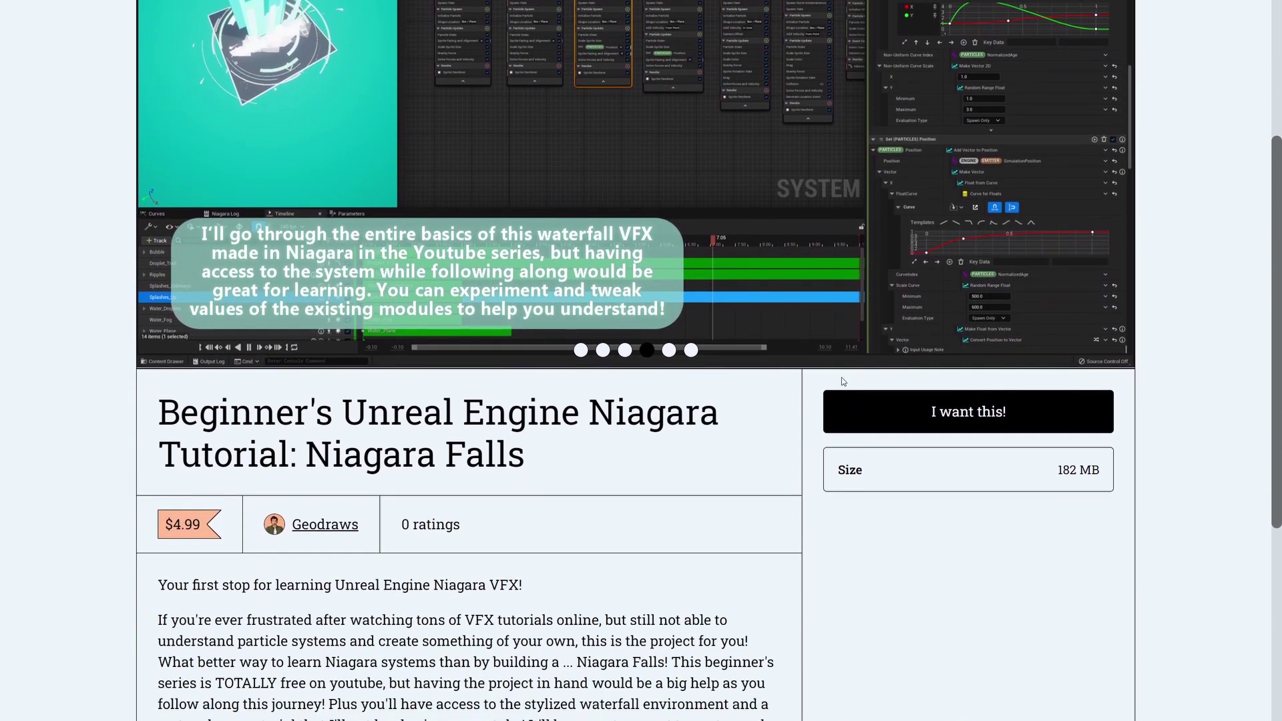